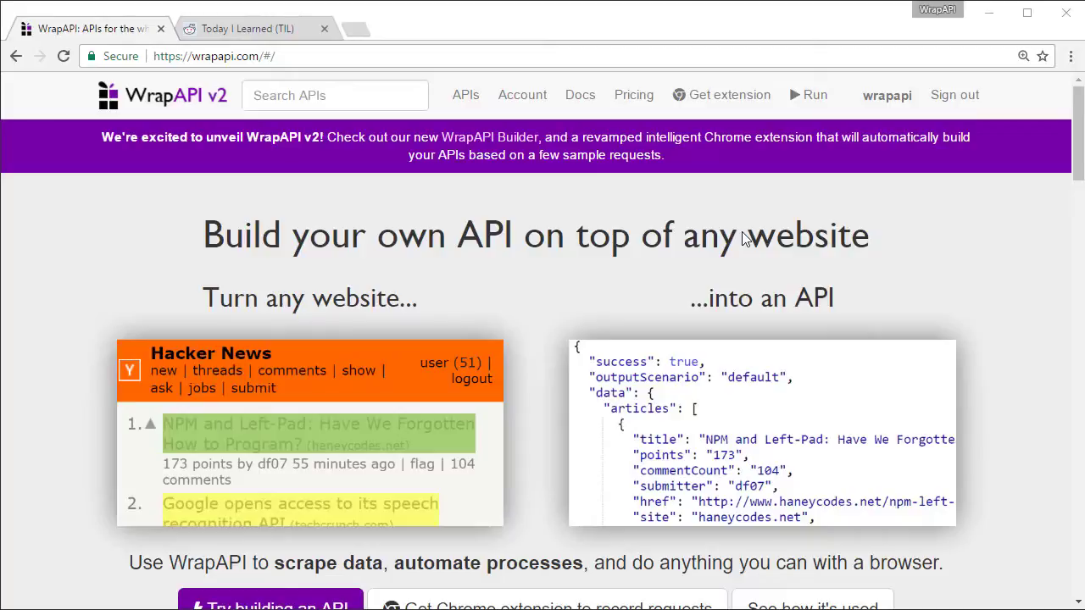
Add the WrapAPI Chrome plugin to Chrome and move to the Today I Learned reddit tab
click(721, 97)
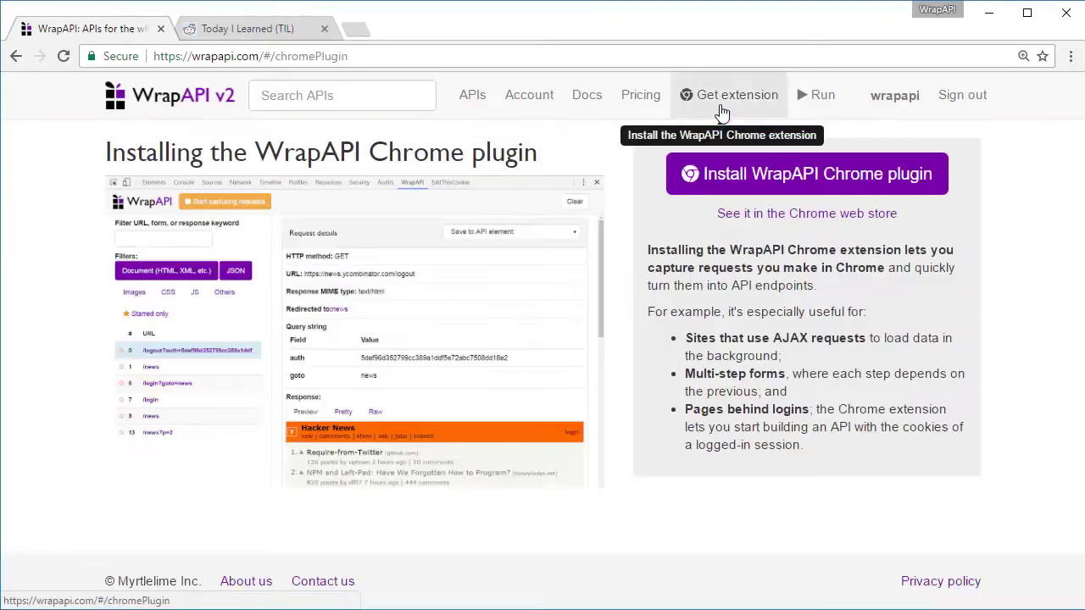
click(712, 191)
click(574, 240)
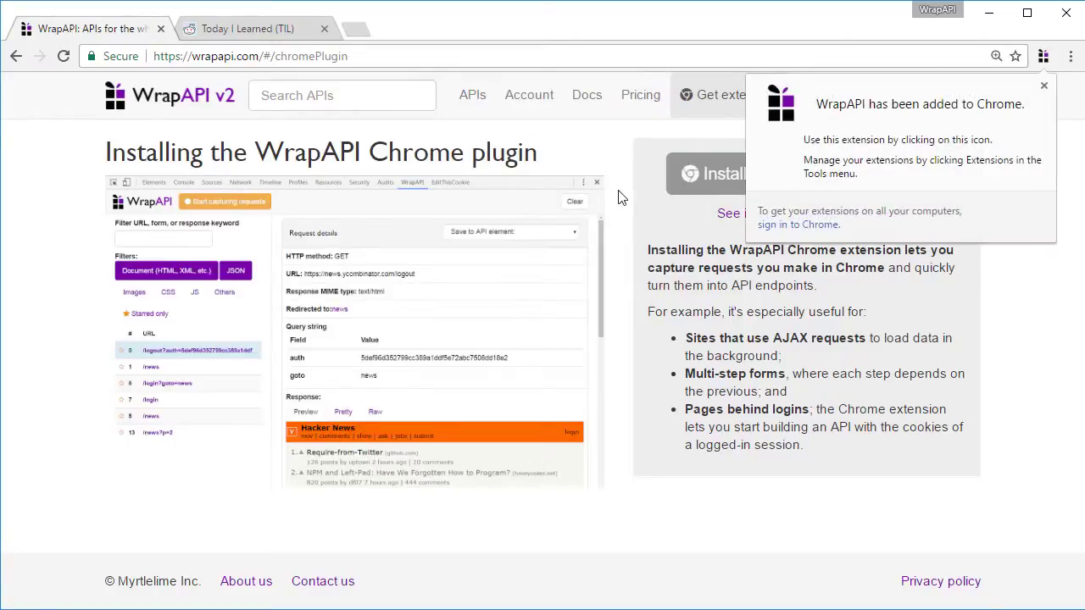
key(ctrl+Tab)
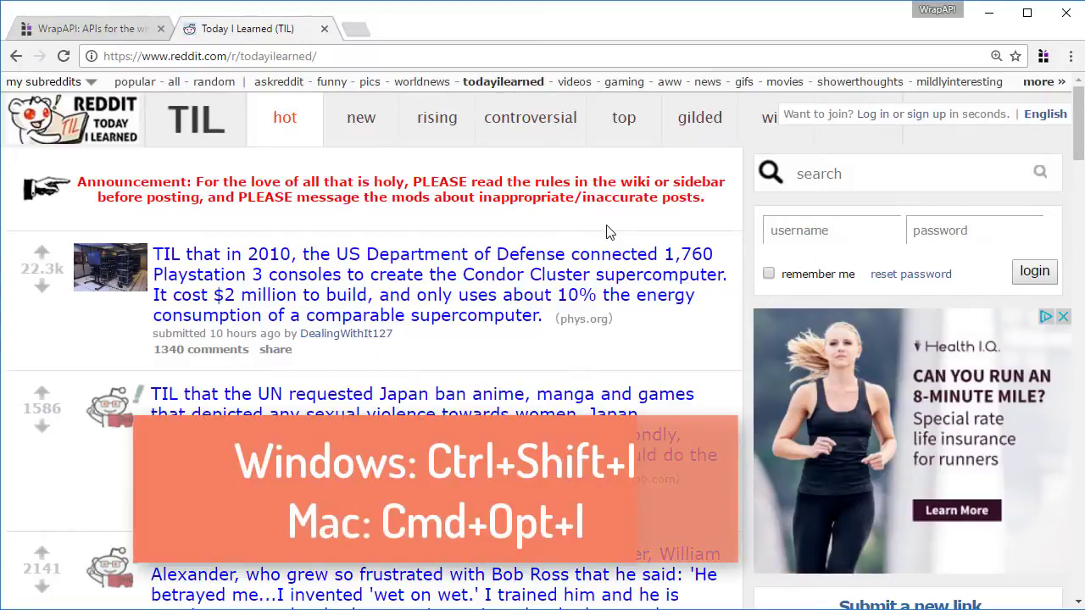
Open Chrome DevTools and undock it into its own separate window
key(ctrl+shift+i)
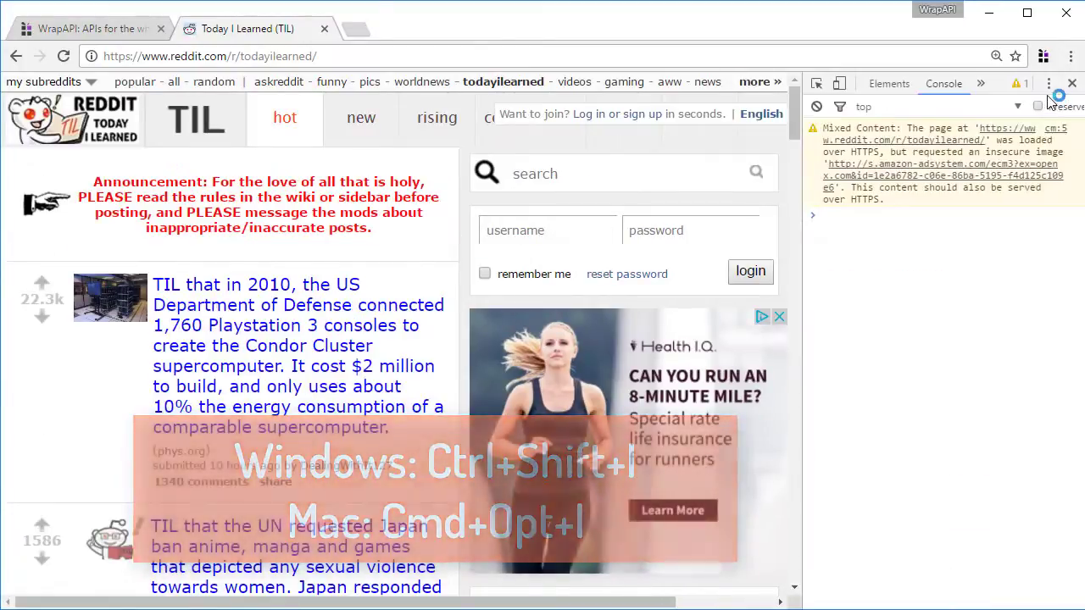
click(1049, 85)
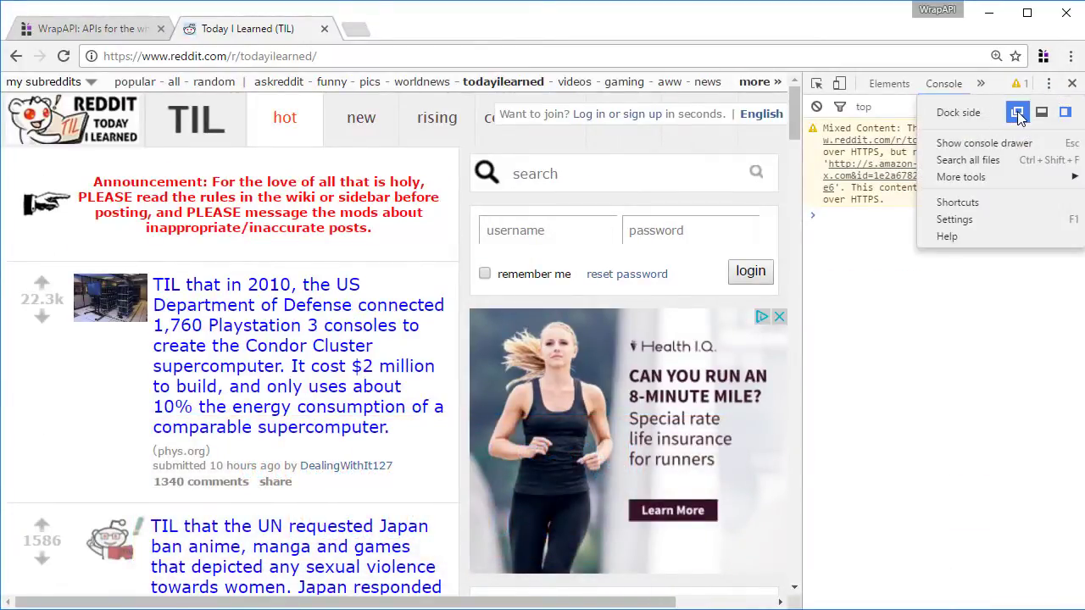
click(1019, 114)
Sign in to the WrapAPI DevTools panel with the account username and password
click(858, 114)
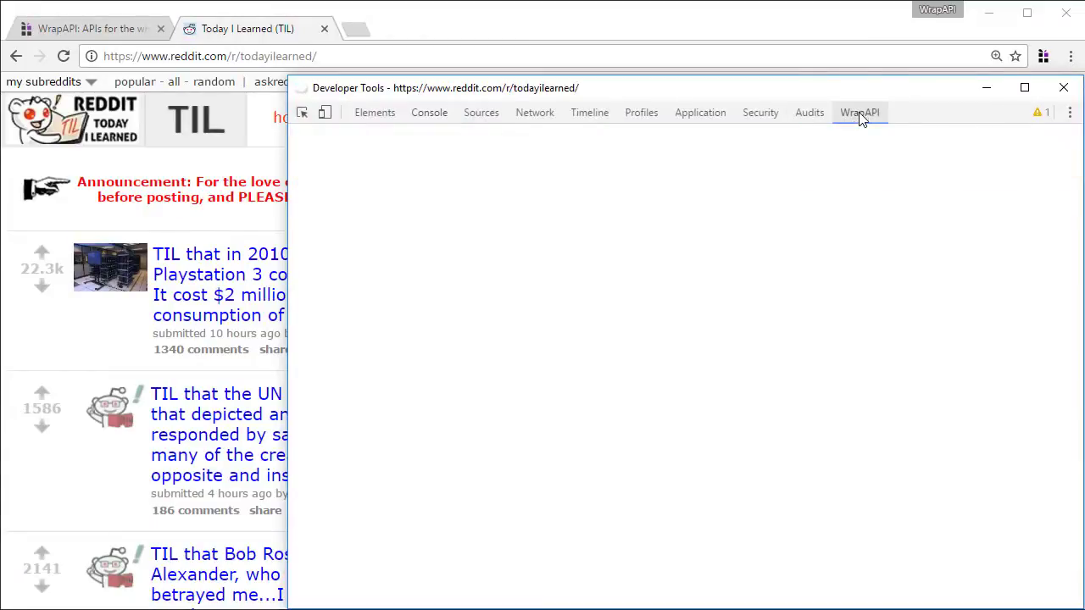
click(584, 341)
text(wrapapi)
key(Tab)
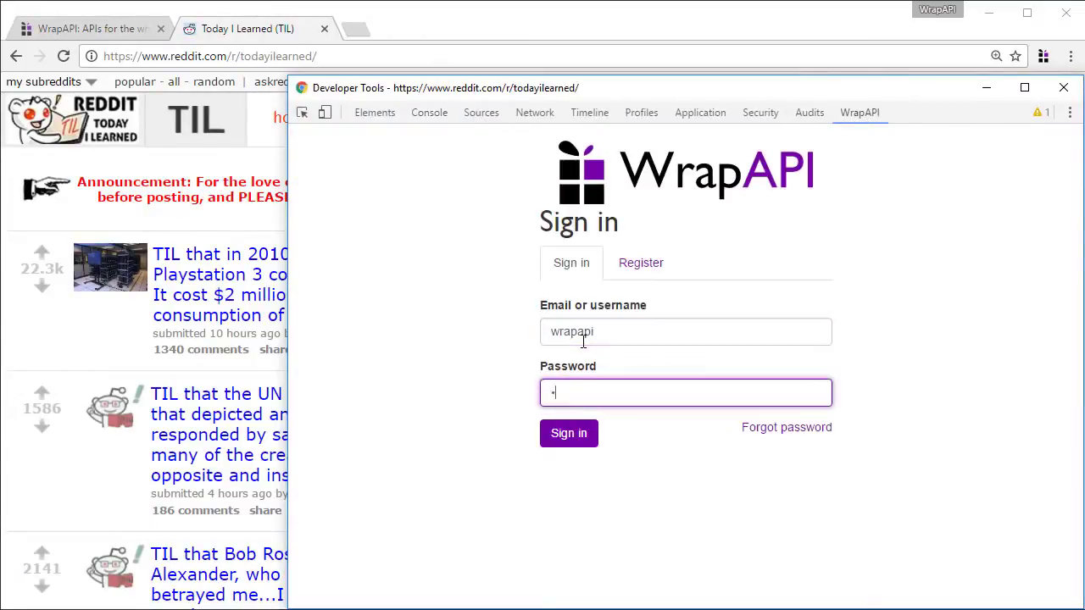
key(Return)
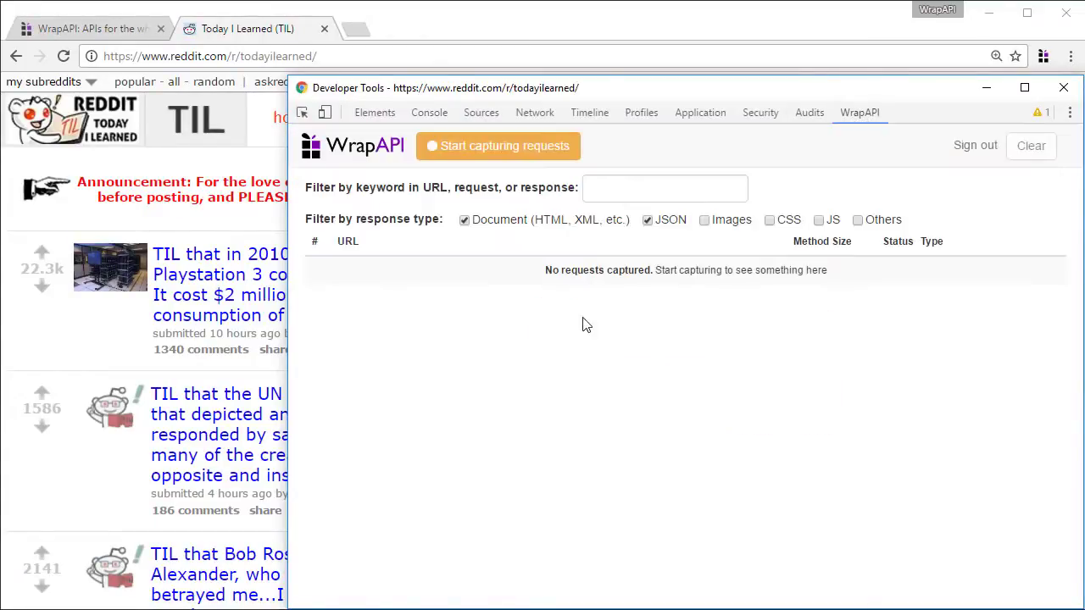
Start capturing requests and return to the reddit page's username field
click(515, 153)
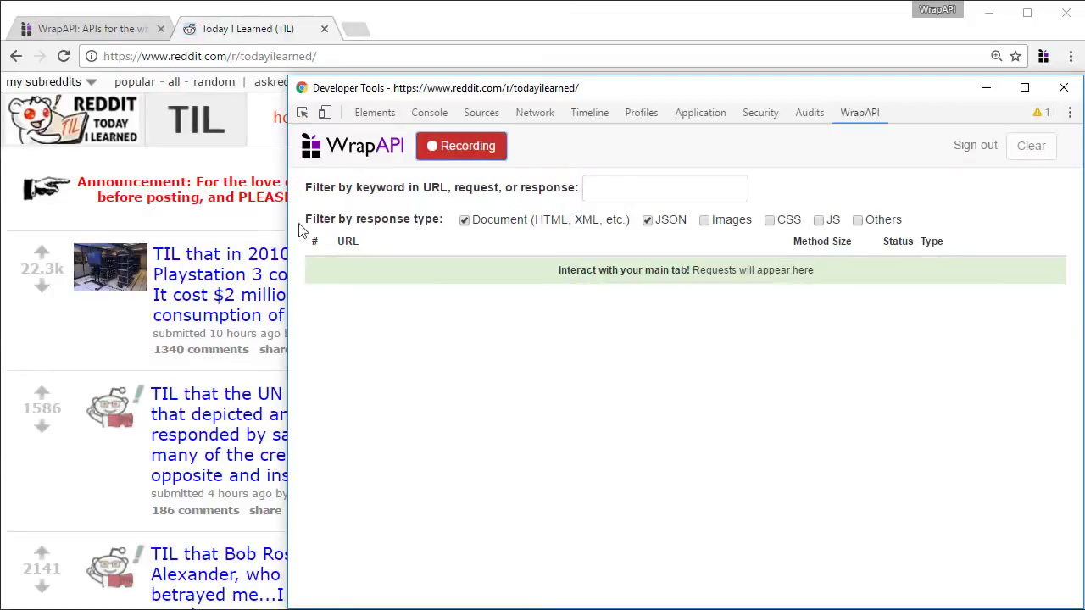
click(273, 232)
click(789, 232)
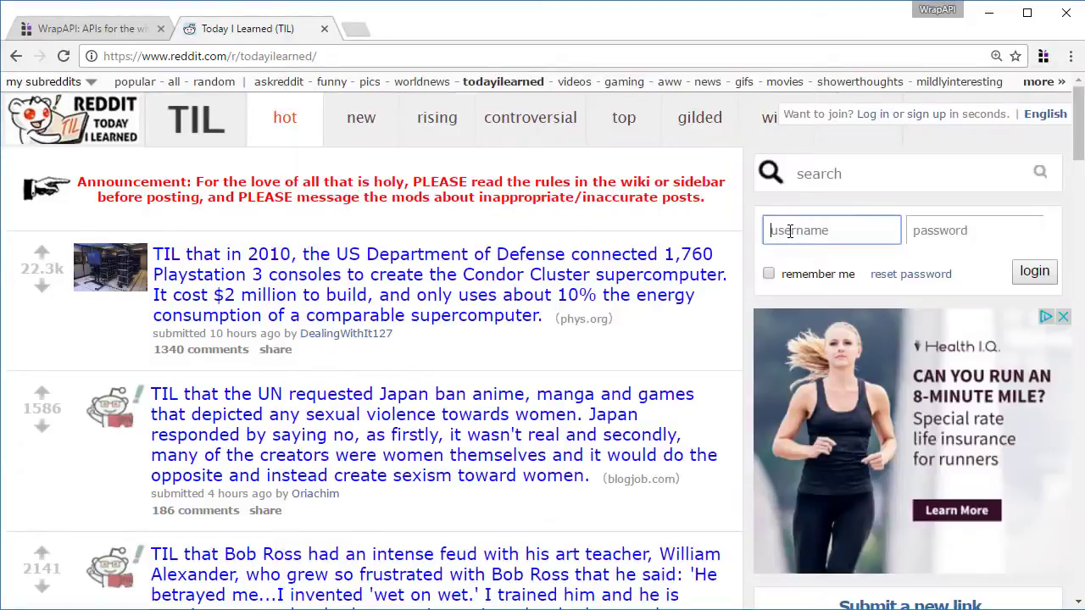
Submit a reddit login with a deliberately wrong username and password
text(wrongusername)
key(Tab)
text(wrong)
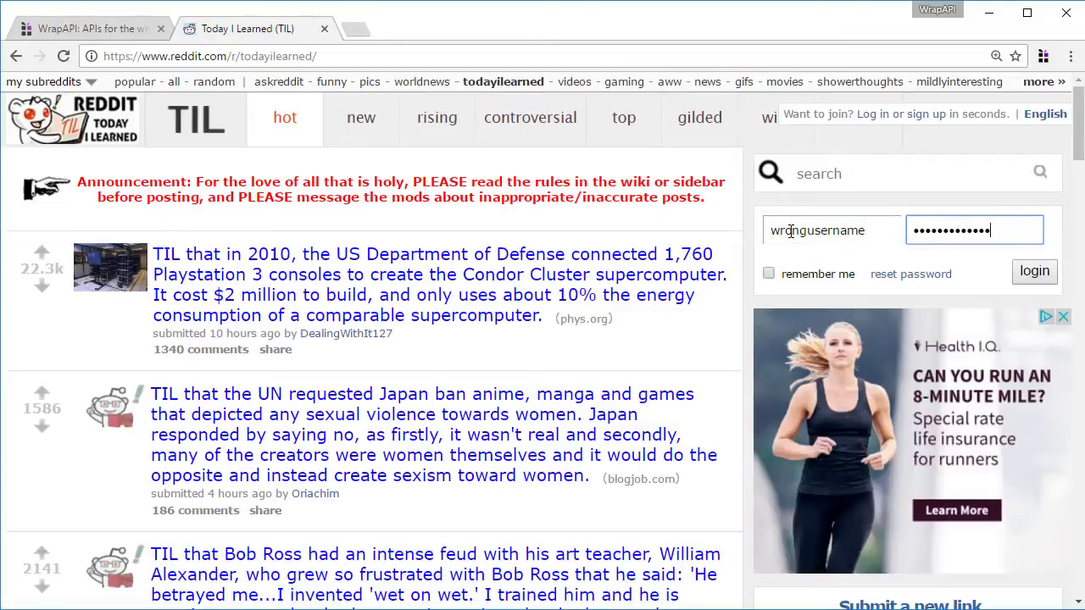
key(Return)
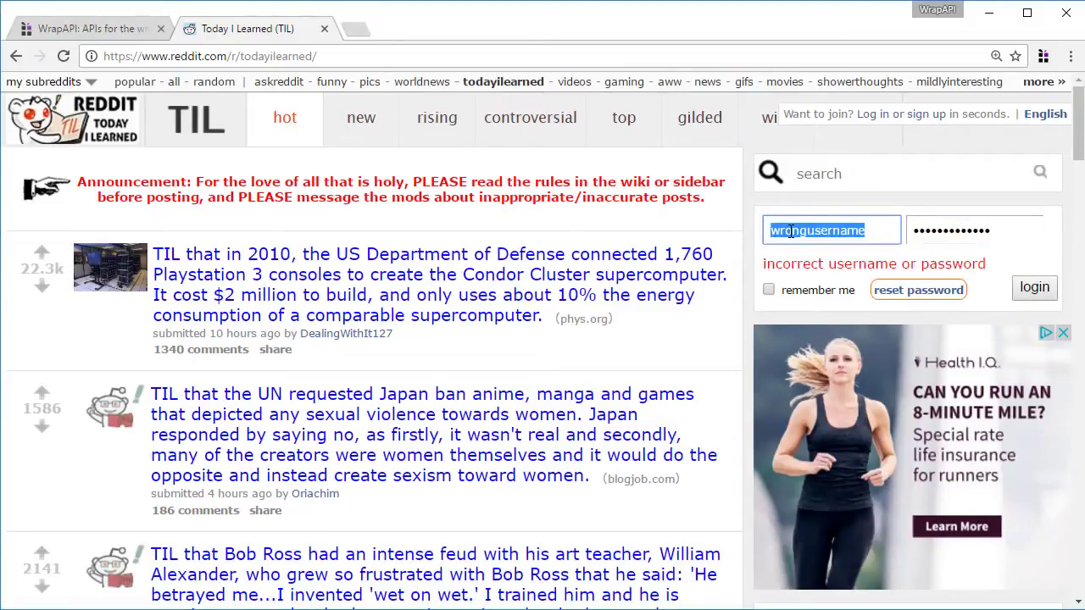
Log in to reddit with the real account's username and password, then return to WrapAPI
key(Tab)
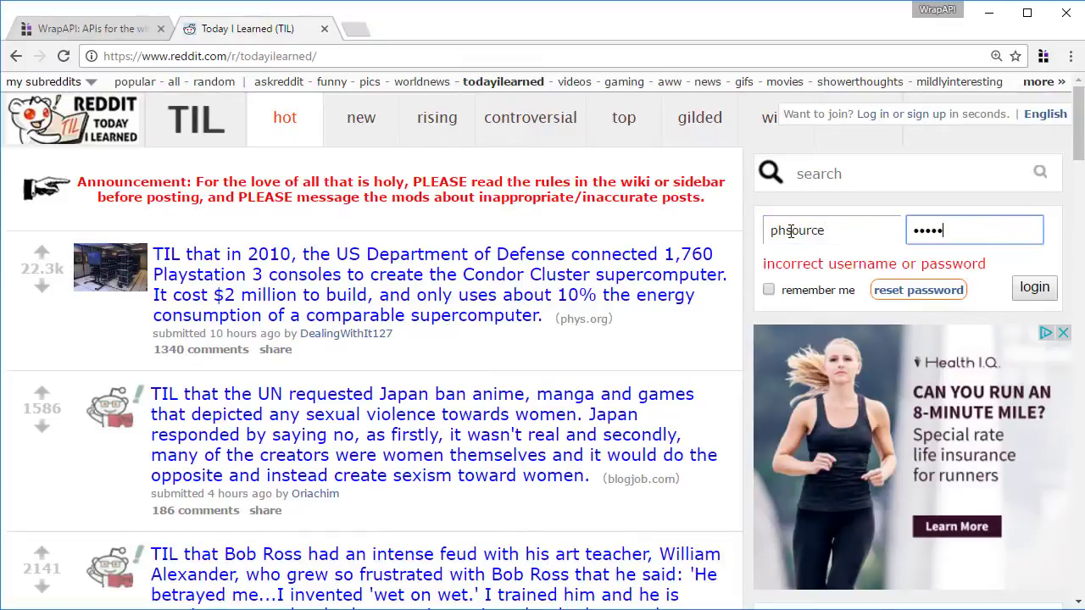
key(Return)
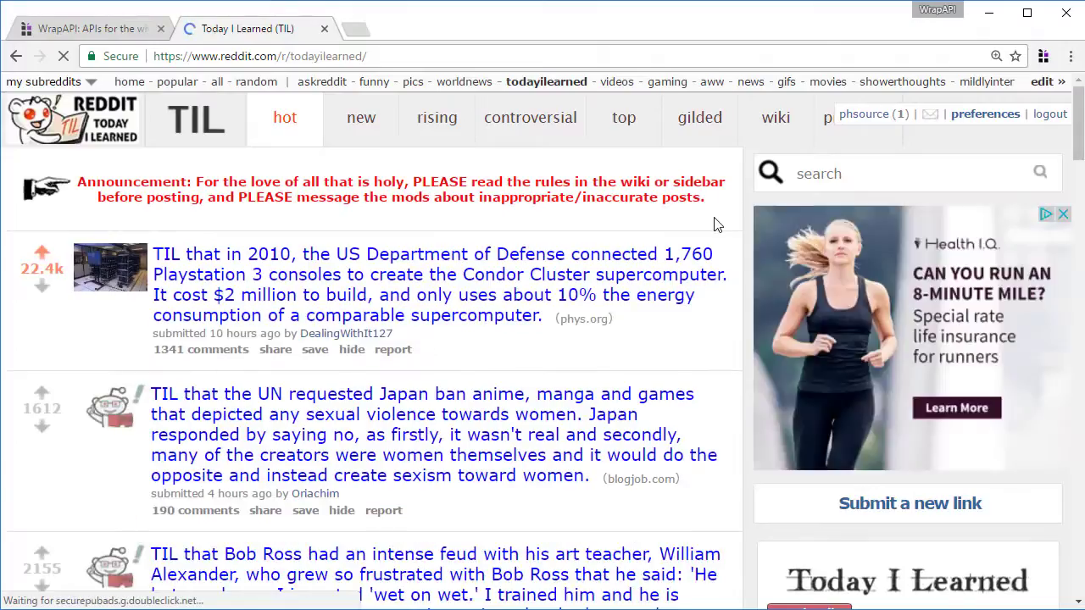
key(alt+Tab)
Save the failed login request as a new endpoint, reddit/login
click(449, 327)
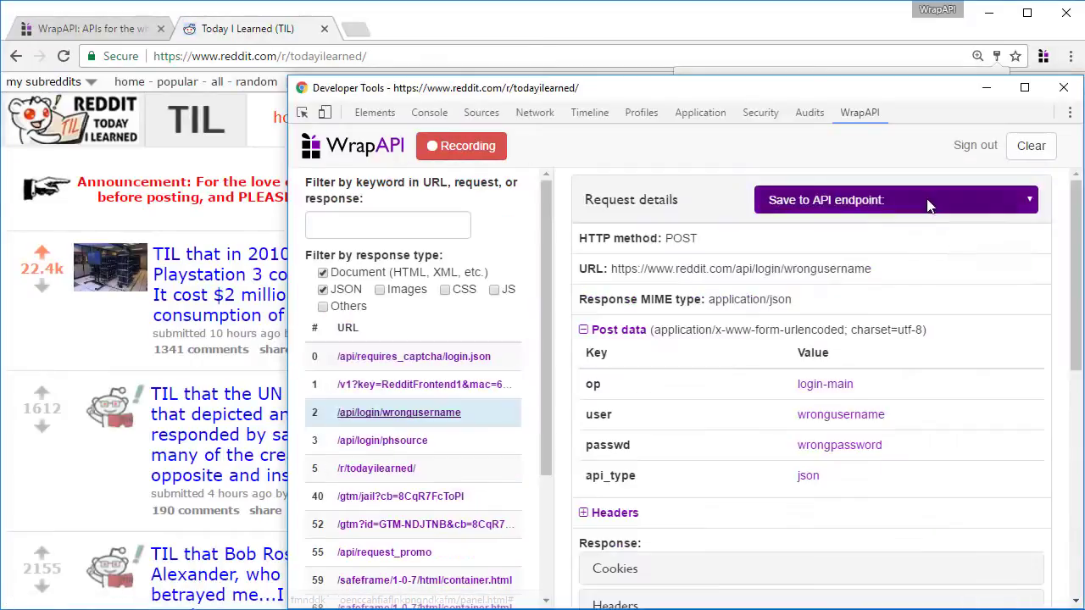
click(859, 203)
click(864, 268)
click(583, 221)
text(re)
key(Return)
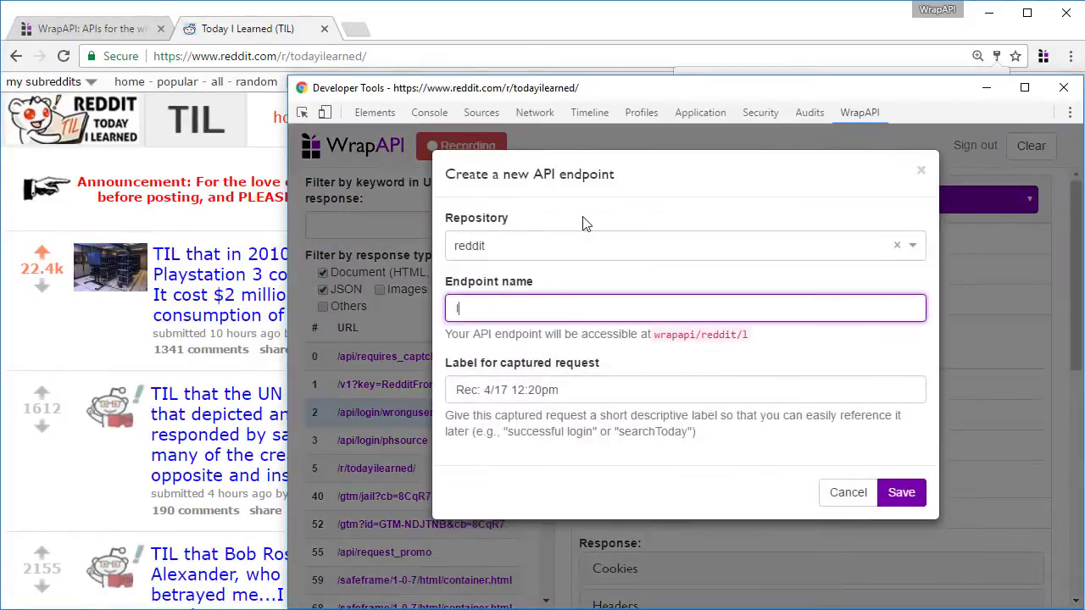
text(login)
key(Tab)
text(Su)
key(Return)
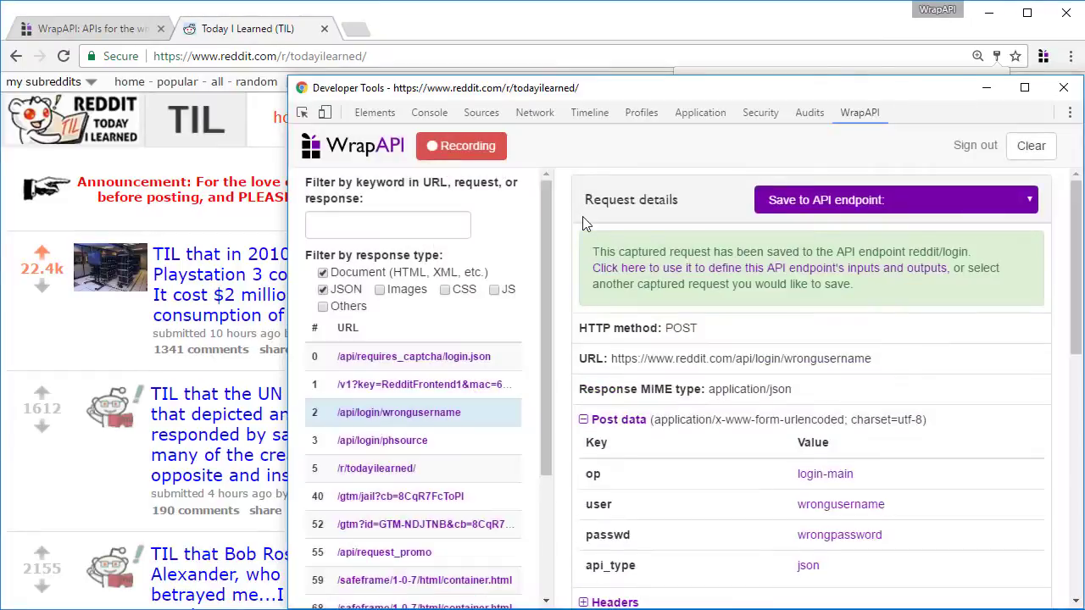
Add the successful login request to reddit/login labelled Successful and open it on wrapapi.com
click(390, 440)
click(830, 200)
click(811, 252)
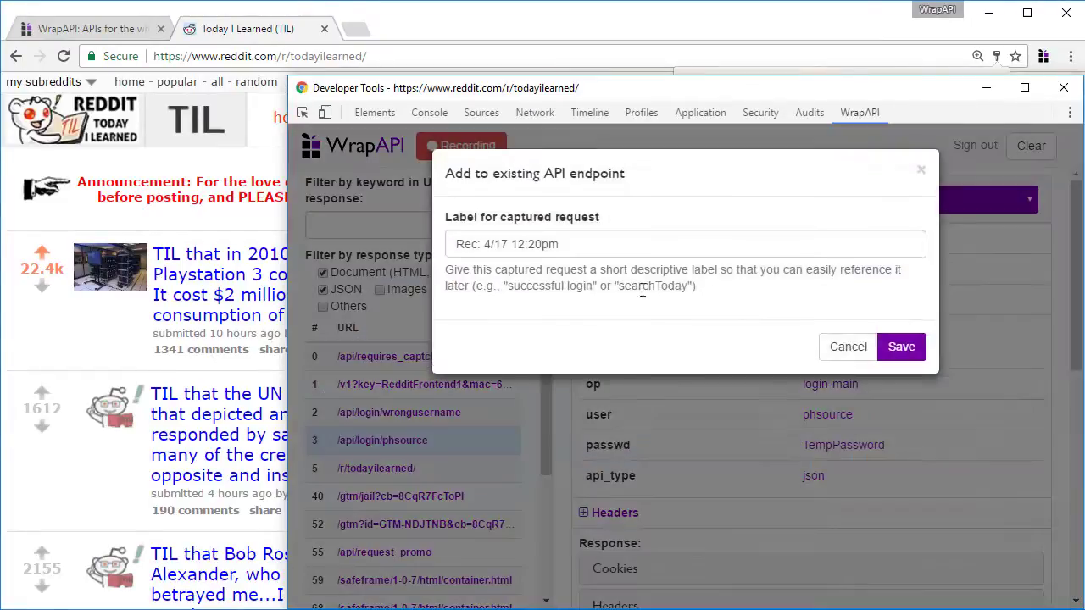
text(Successful)
key(Return)
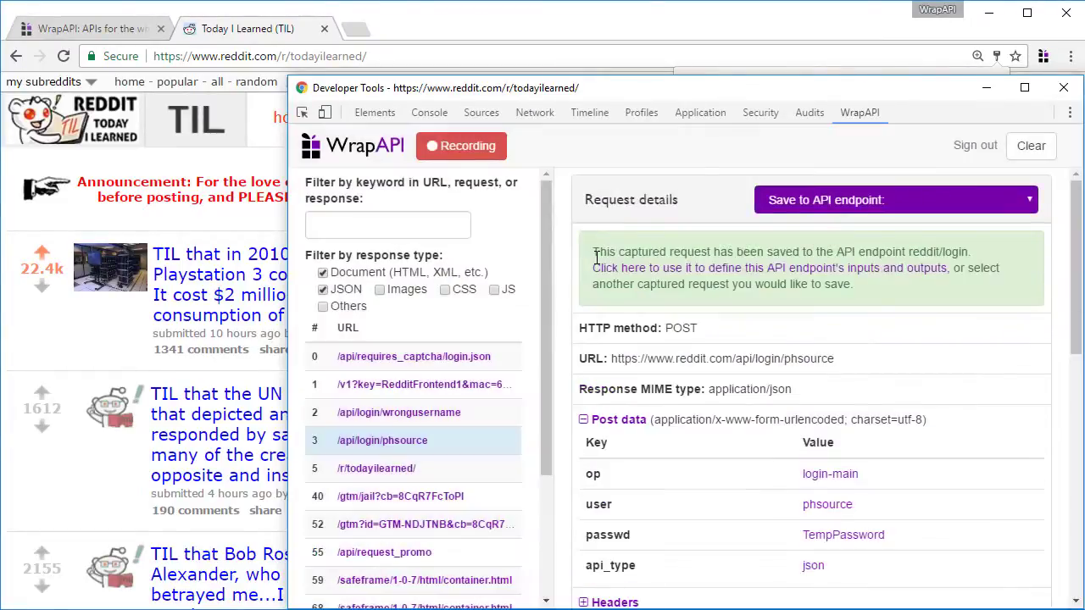
click(611, 272)
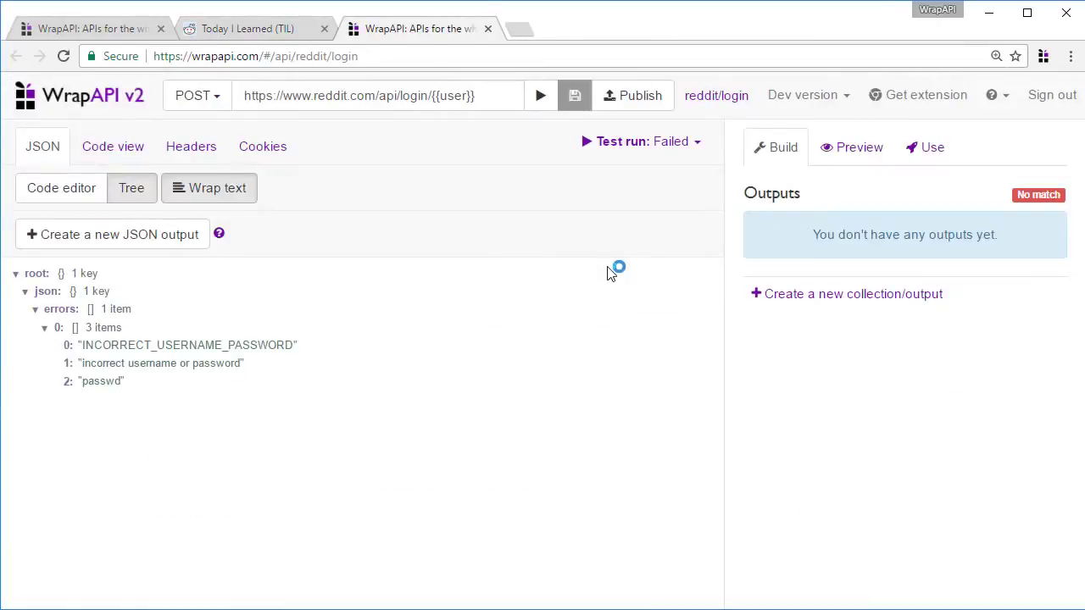
Inspect the user and passwd inputs, then set the test run to Successful
click(313, 100)
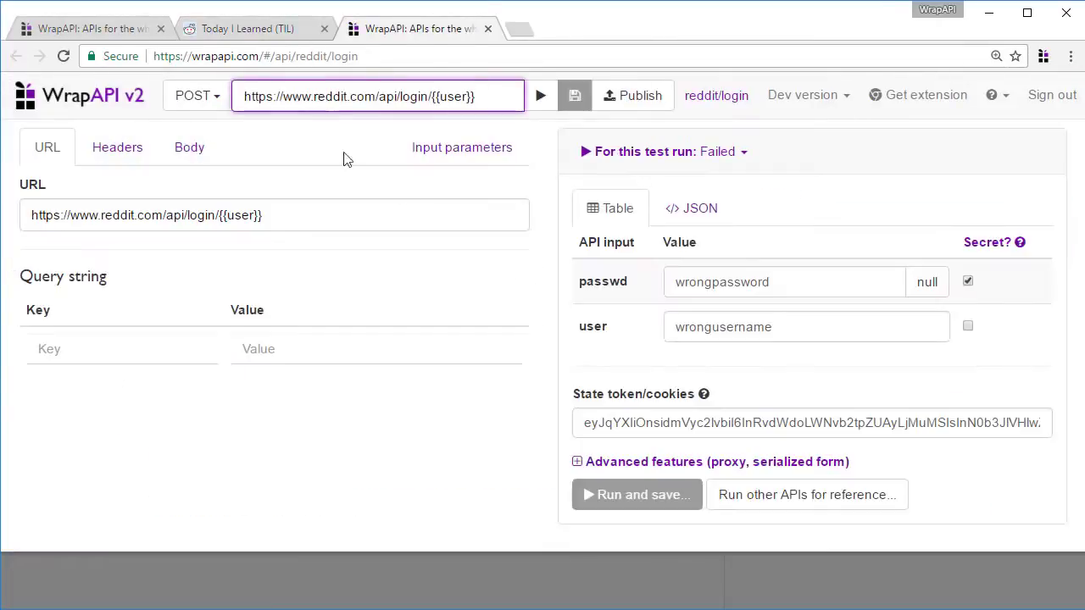
double_click(597, 327)
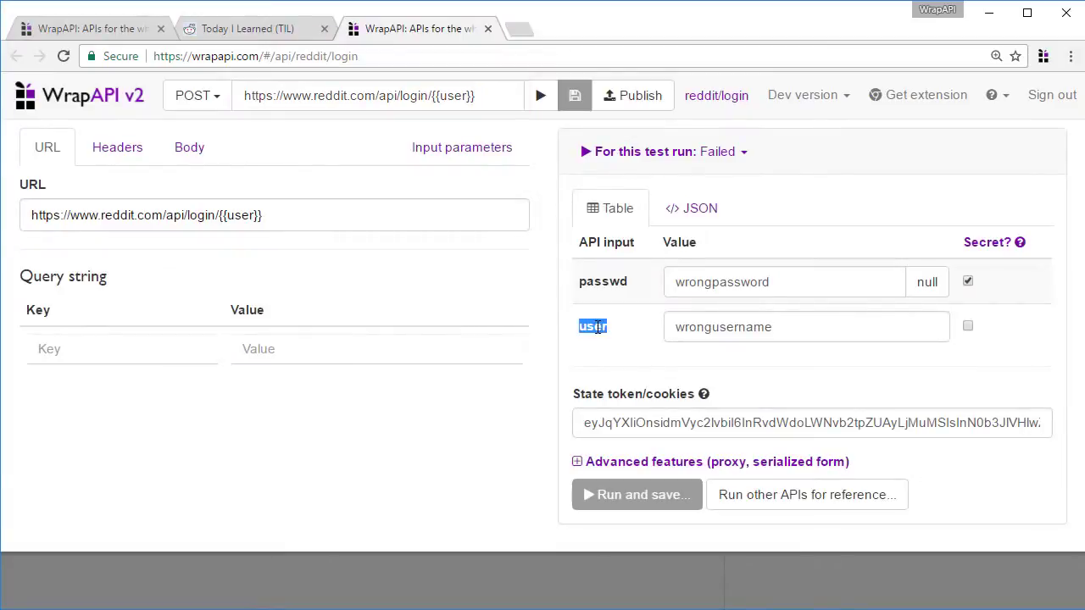
double_click(243, 215)
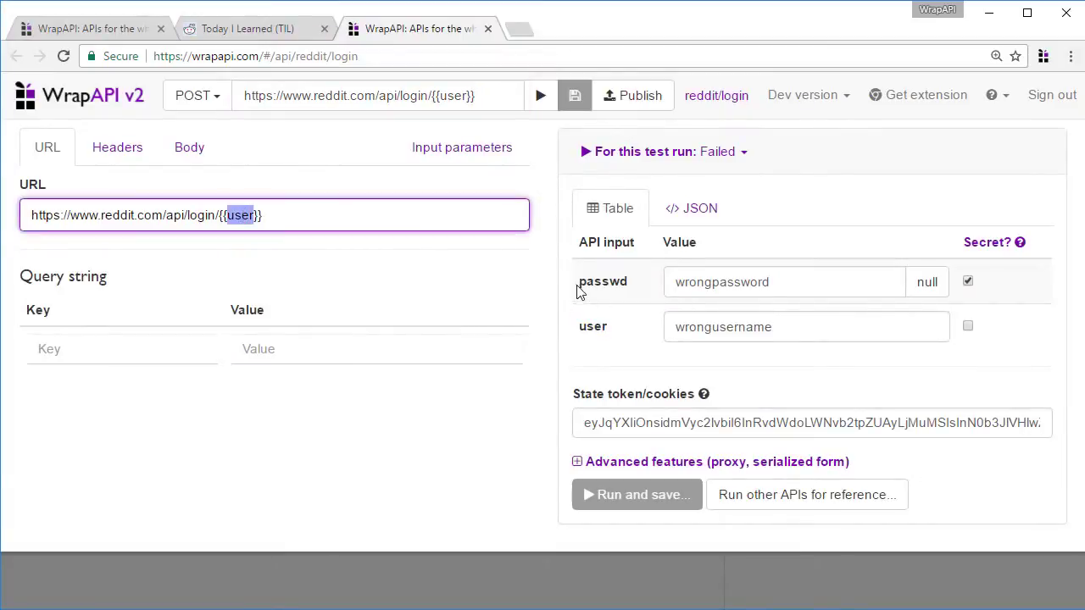
double_click(597, 283)
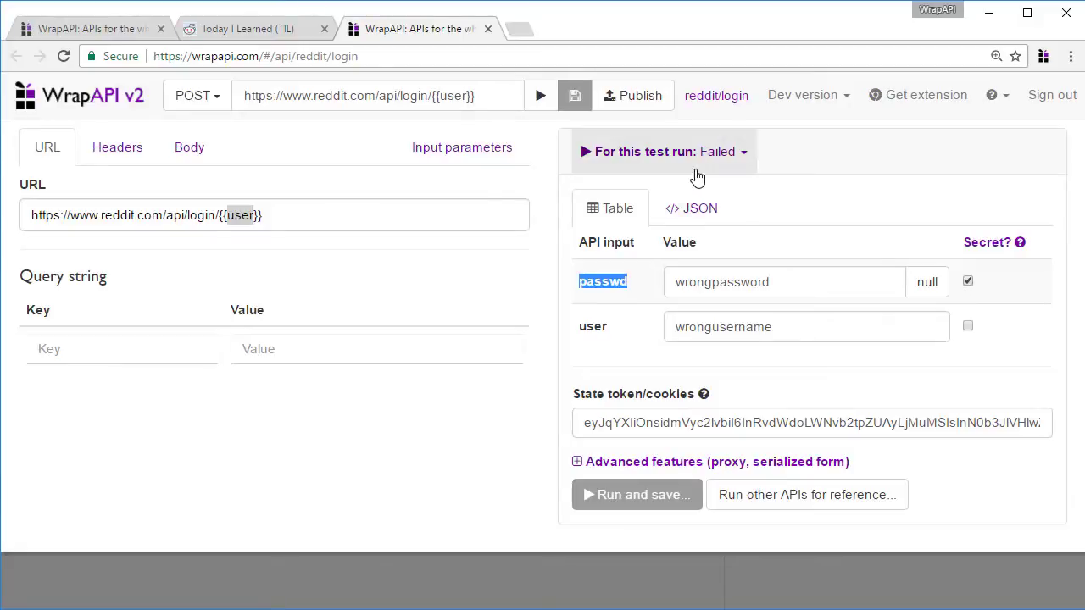
click(697, 170)
click(684, 219)
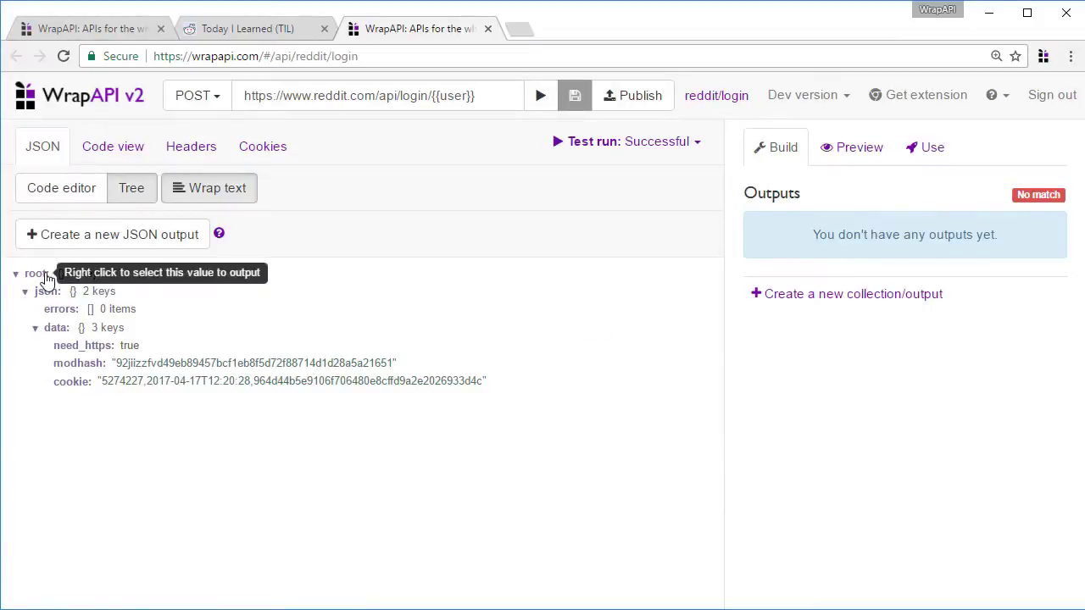
Add a JSON output at the response root, preview the stateToken value, and save reddit/login
right_click(45, 275)
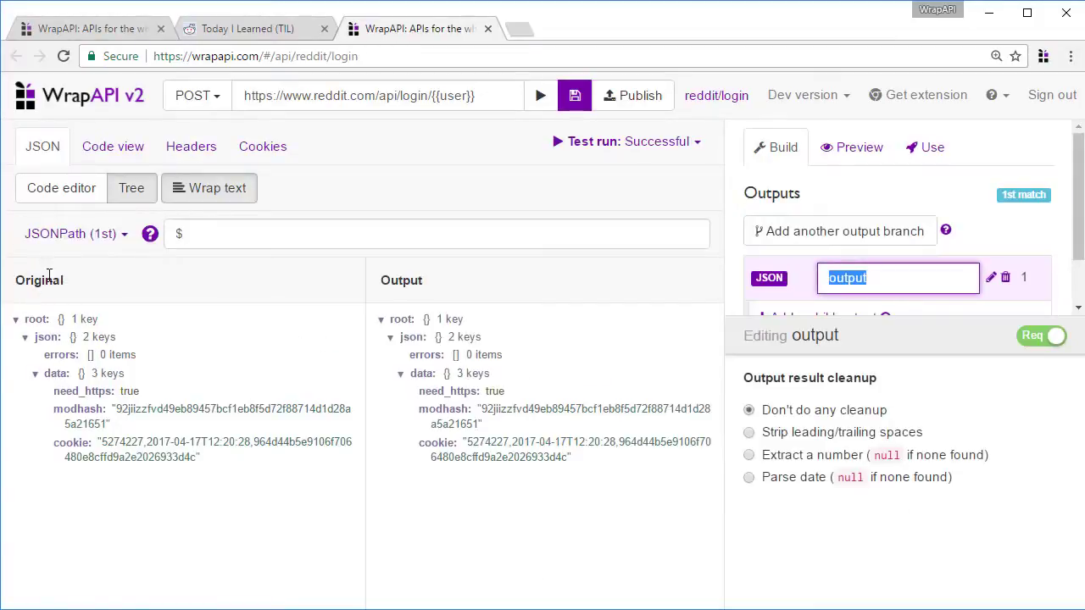
click(841, 204)
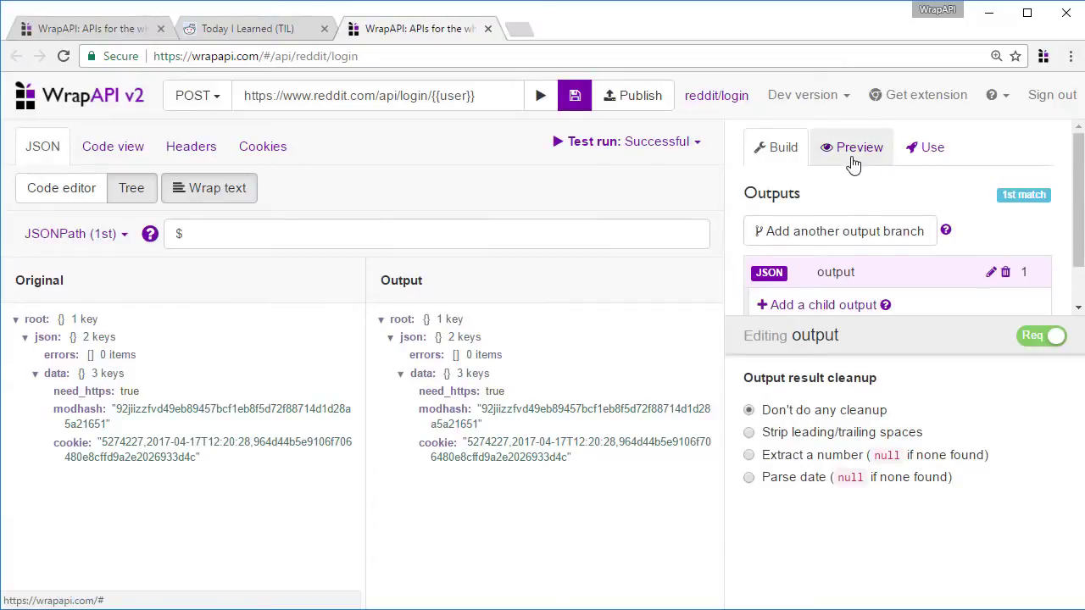
click(853, 159)
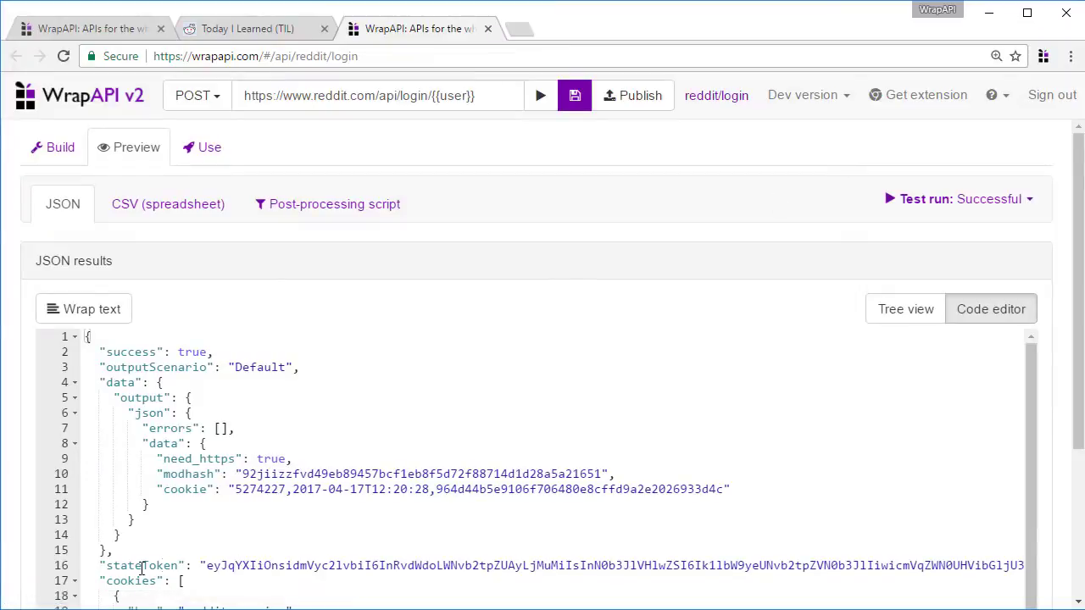
double_click(136, 566)
double_click(259, 564)
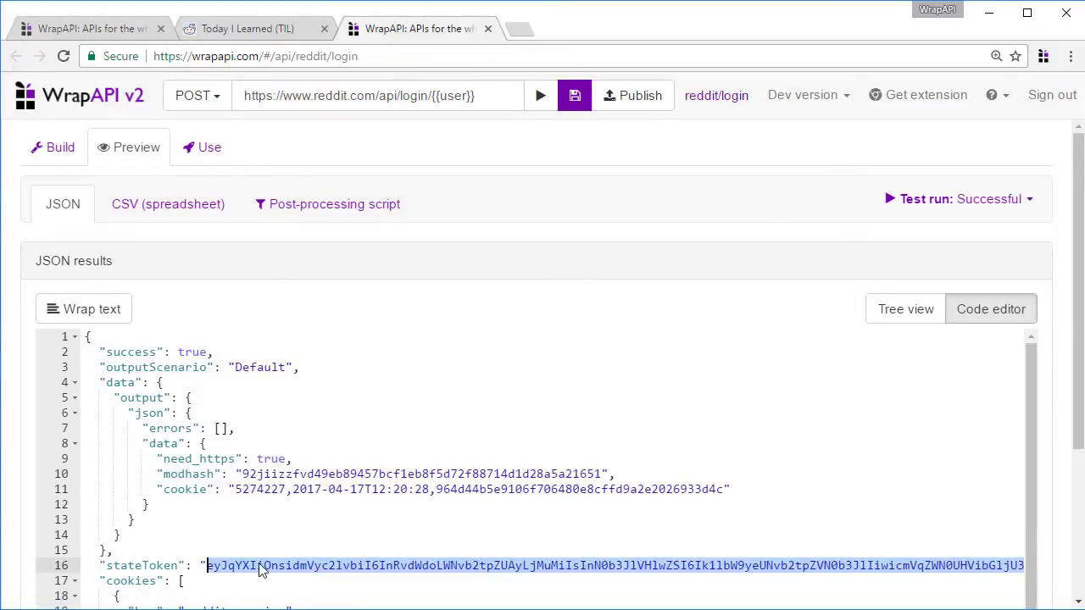
click(573, 111)
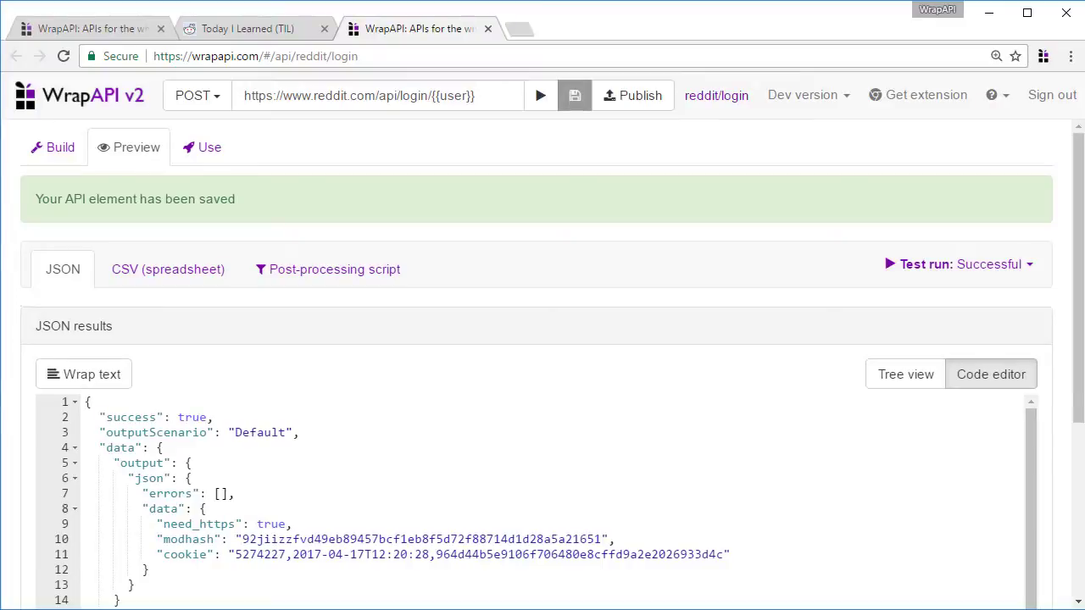
click(279, 33)
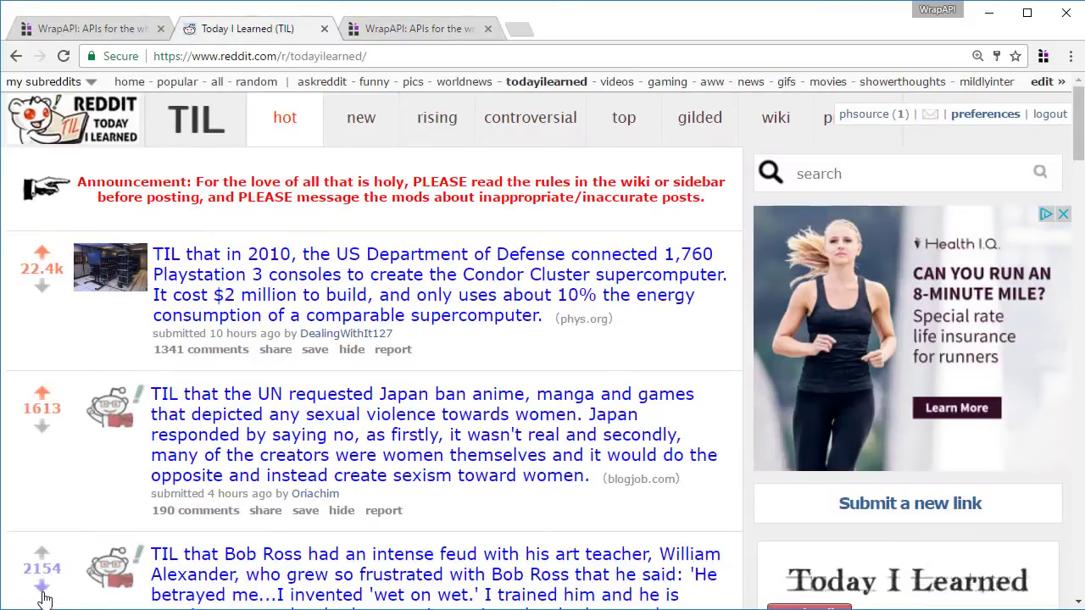
Filter captured requests by 'vote' and save the first as new endpoint reddit/vote labelled Upvote
key(alt+Tab)
click(357, 228)
text(vote)
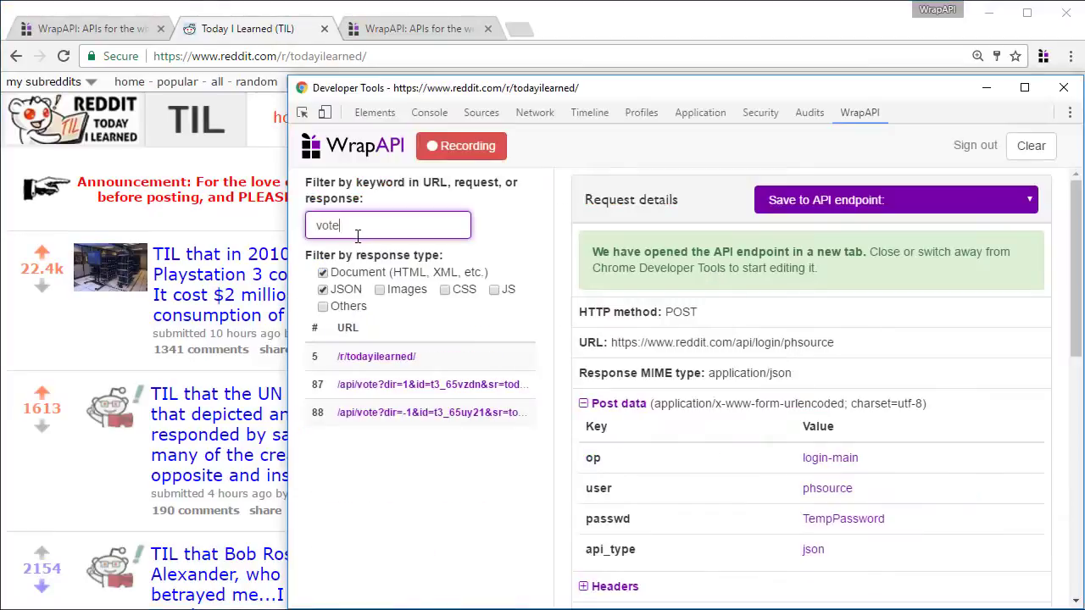
click(366, 388)
click(905, 202)
click(804, 281)
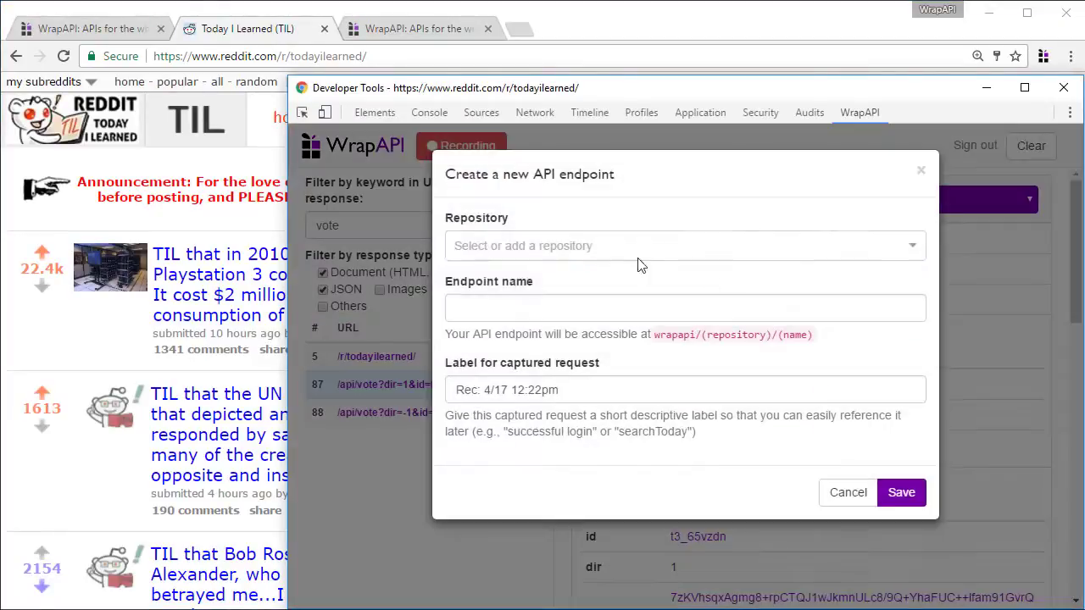
click(639, 245)
text(reddit)
key(Tab)
text(upvote)
key(Tab)
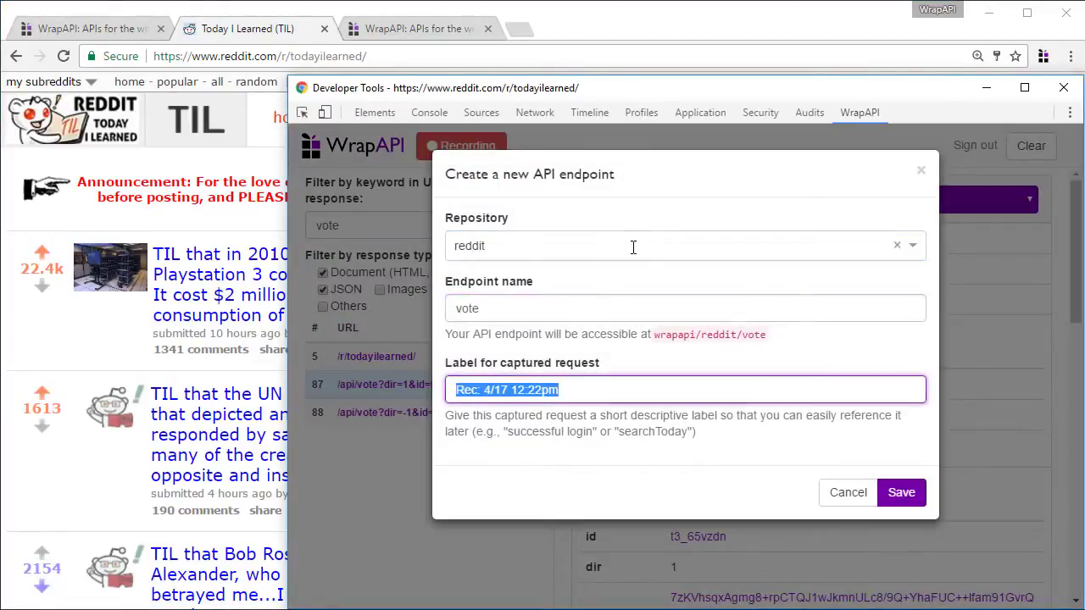
text(Upvote)
key(Return)
Add the second vote request to reddit/vote labelled Downvote and open the endpoint
click(466, 413)
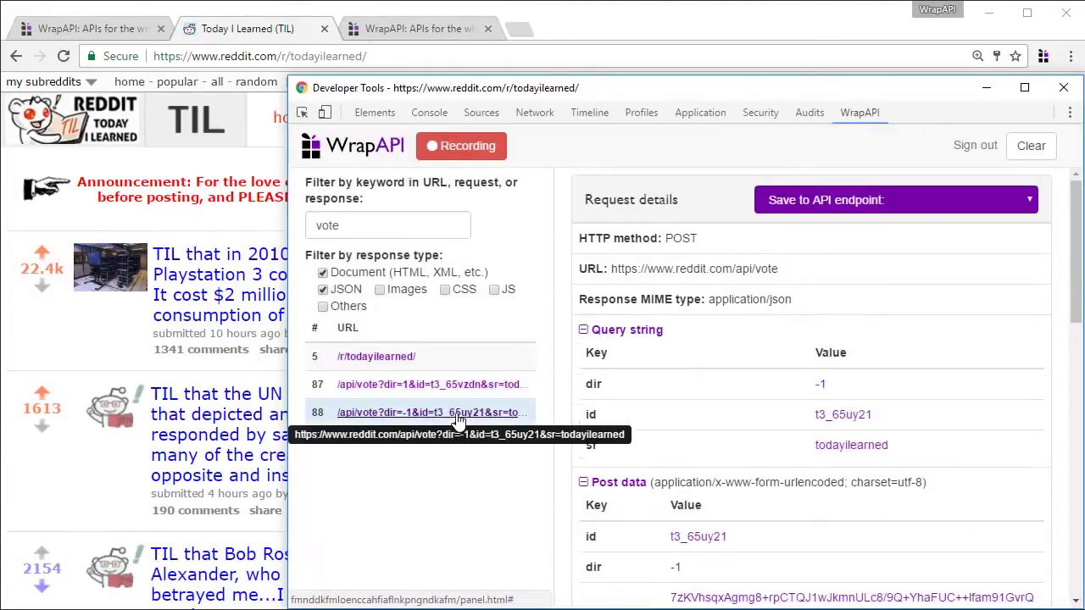
click(899, 200)
click(792, 269)
triple_click(529, 245)
text(Downvote)
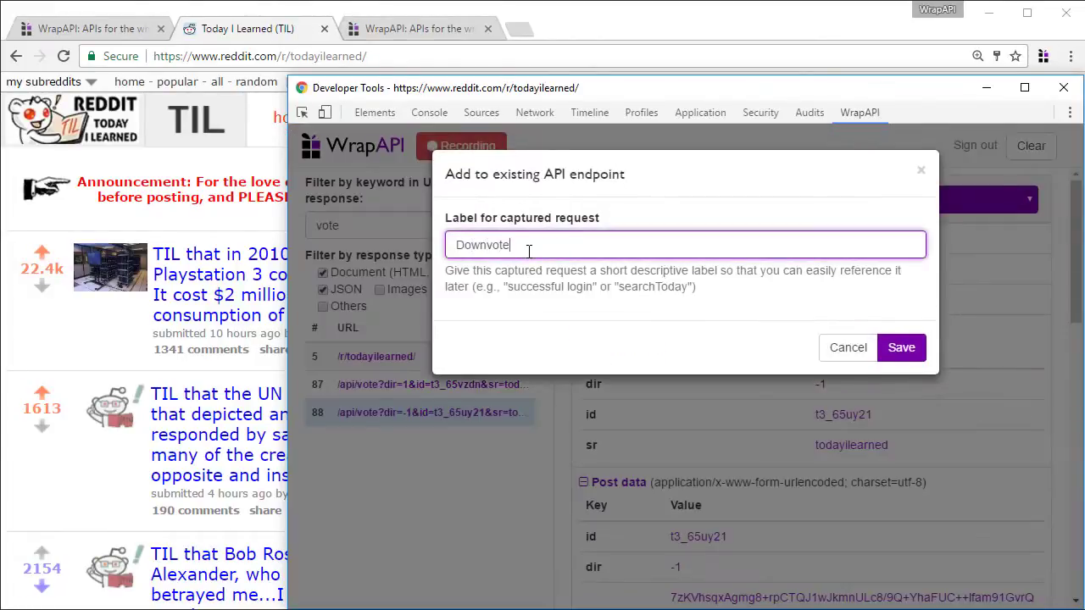
key(Return)
click(678, 282)
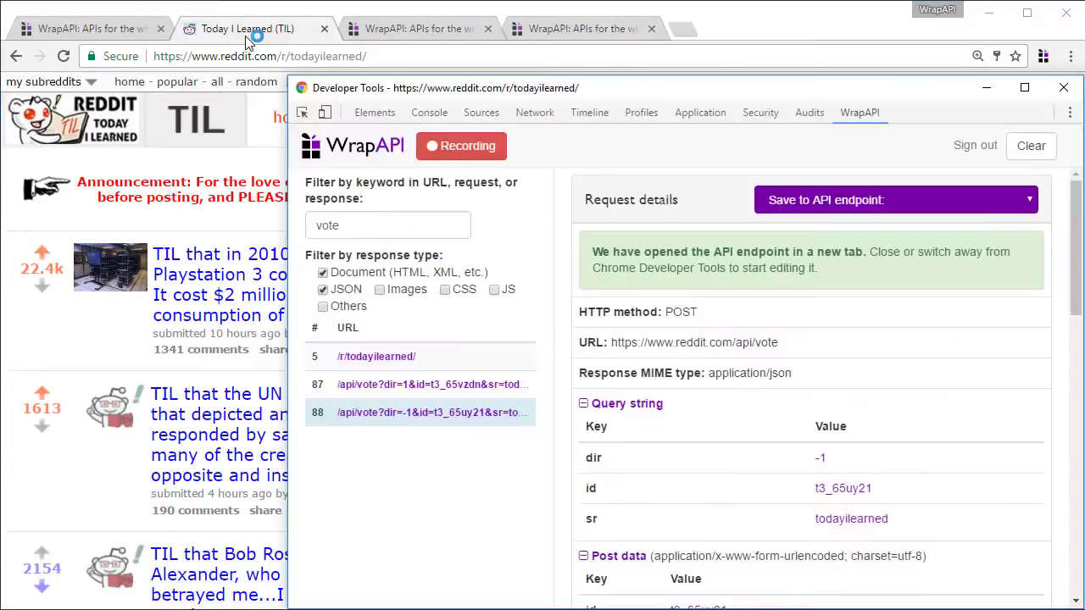
Search the requests for the uh value and open the TIL page request
scroll(684, 312, down, 5)
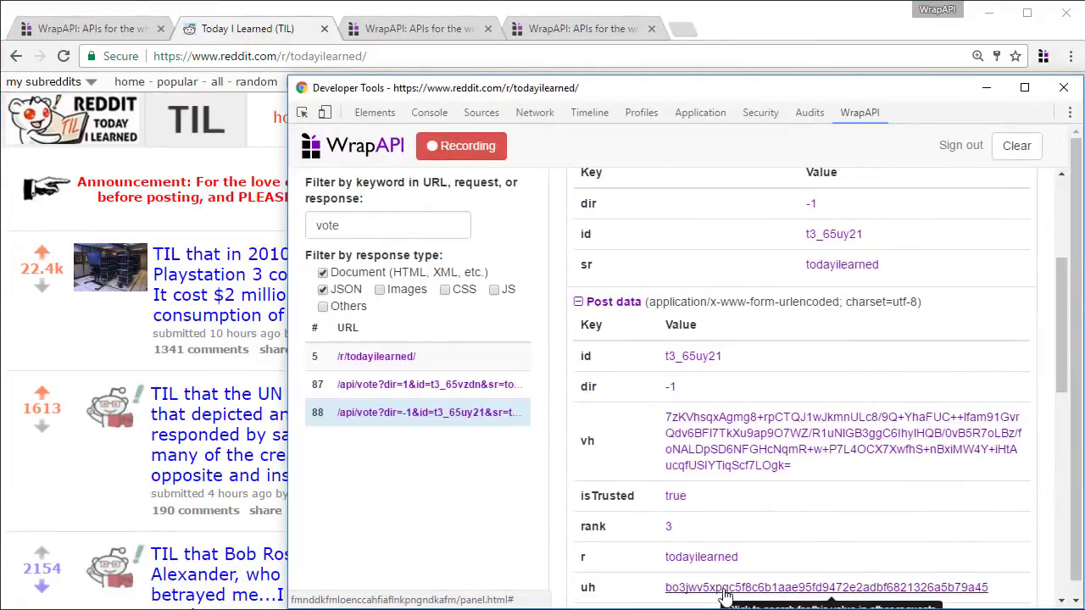
scroll(725, 593, down, 1)
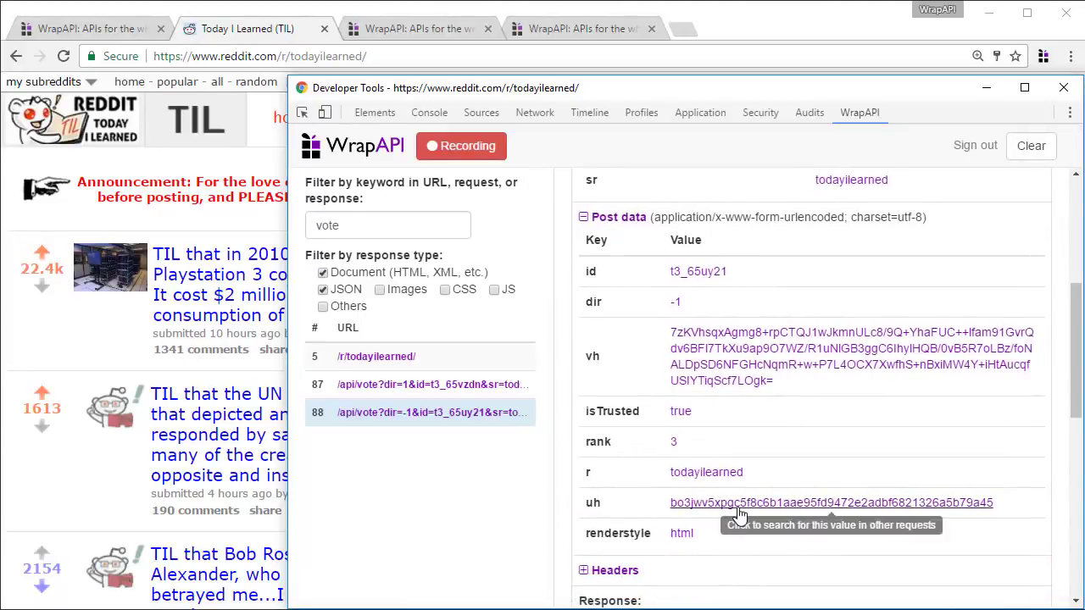
double_click(775, 504)
key(ctrl+c)
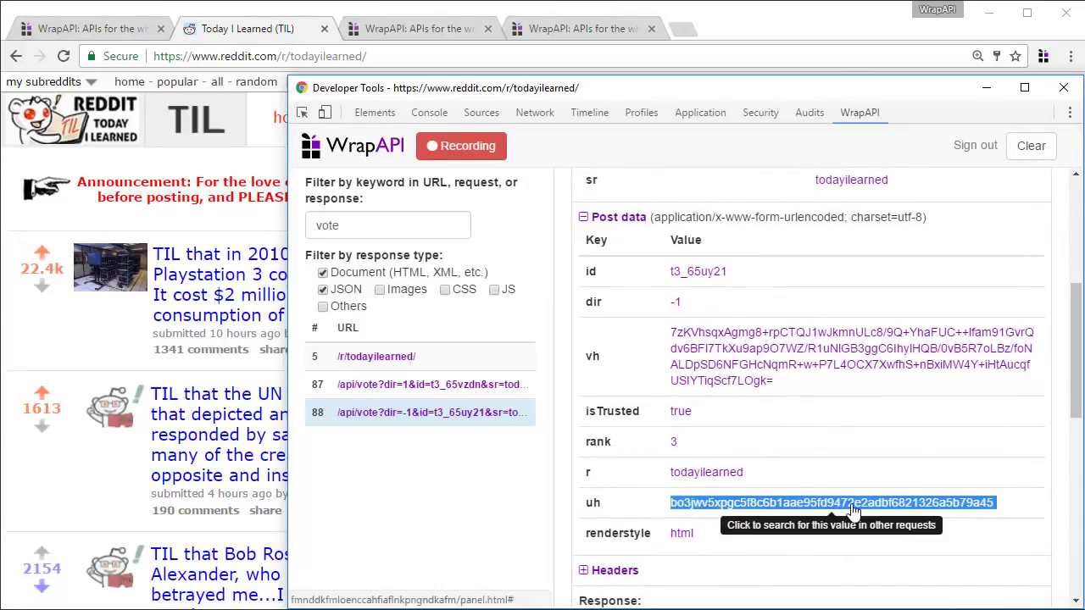
click(773, 505)
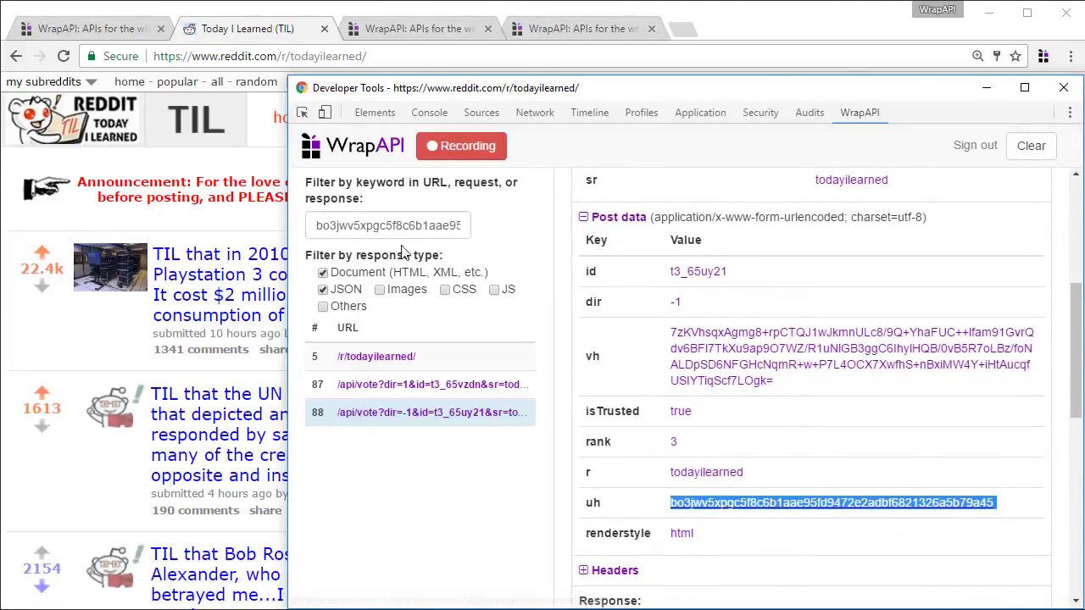
click(401, 361)
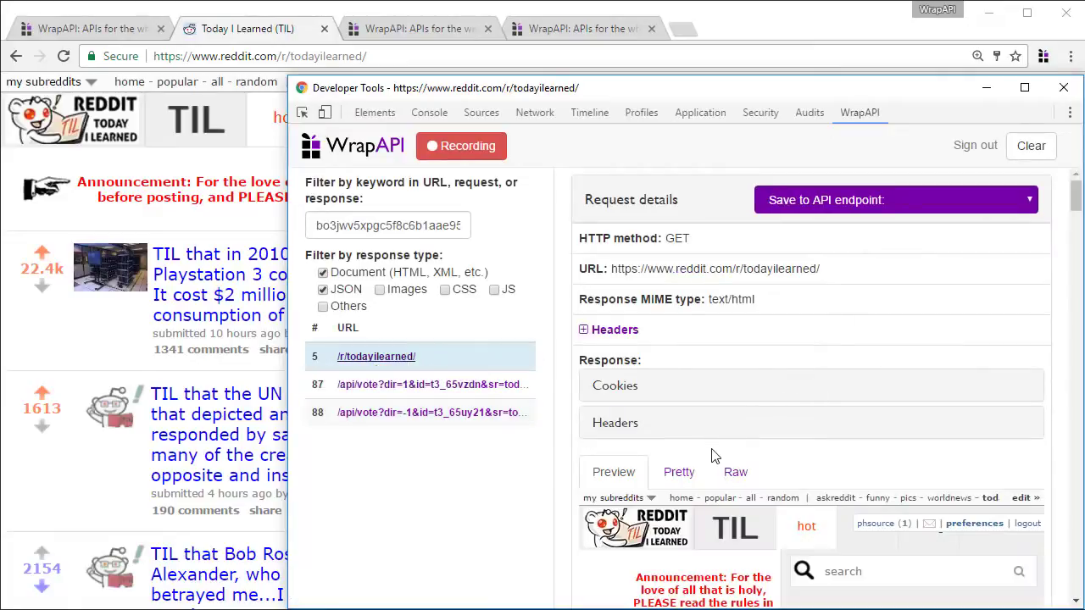
Locate the modhash and vote_hash entries in the formatted page source
click(681, 475)
click(754, 515)
key(ctrl+f)
key(ctrl+v)
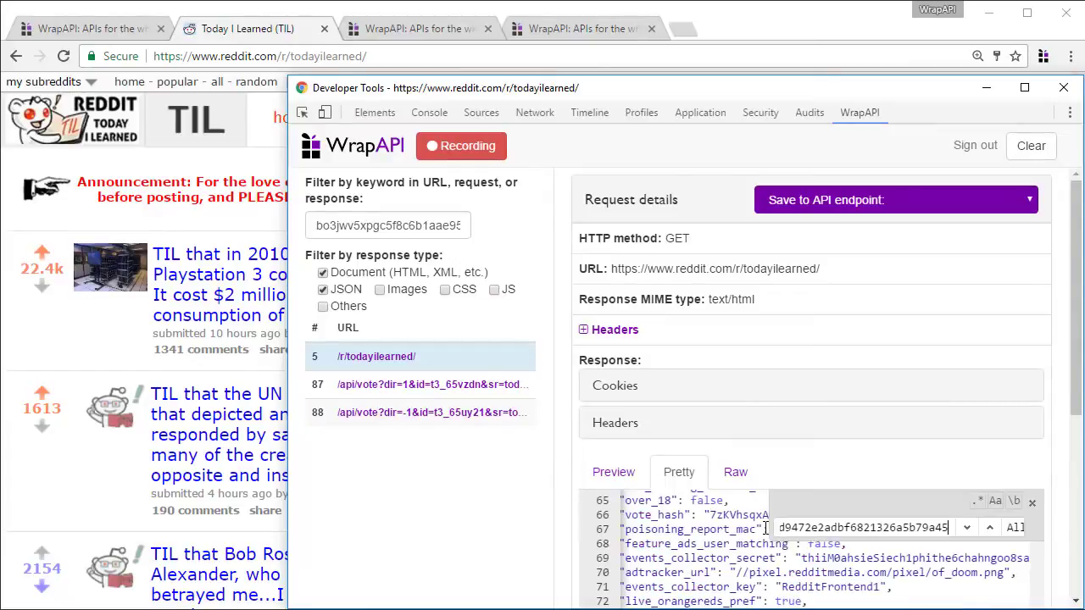
scroll(963, 325, down, 3)
scroll(963, 323, down, 1)
double_click(644, 383)
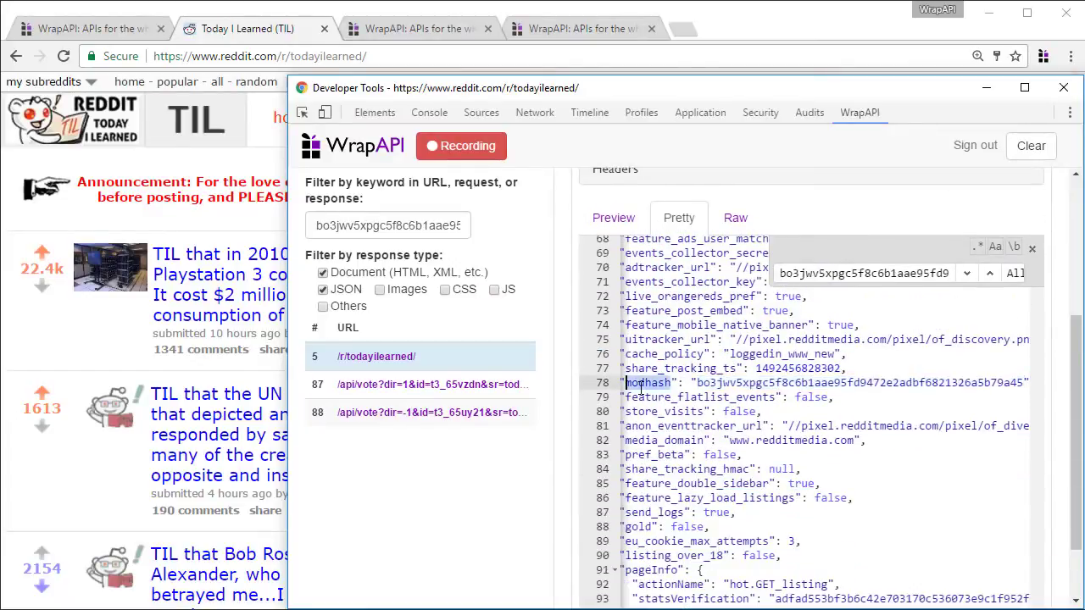
key(Escape)
scroll(813, 373, up, 2)
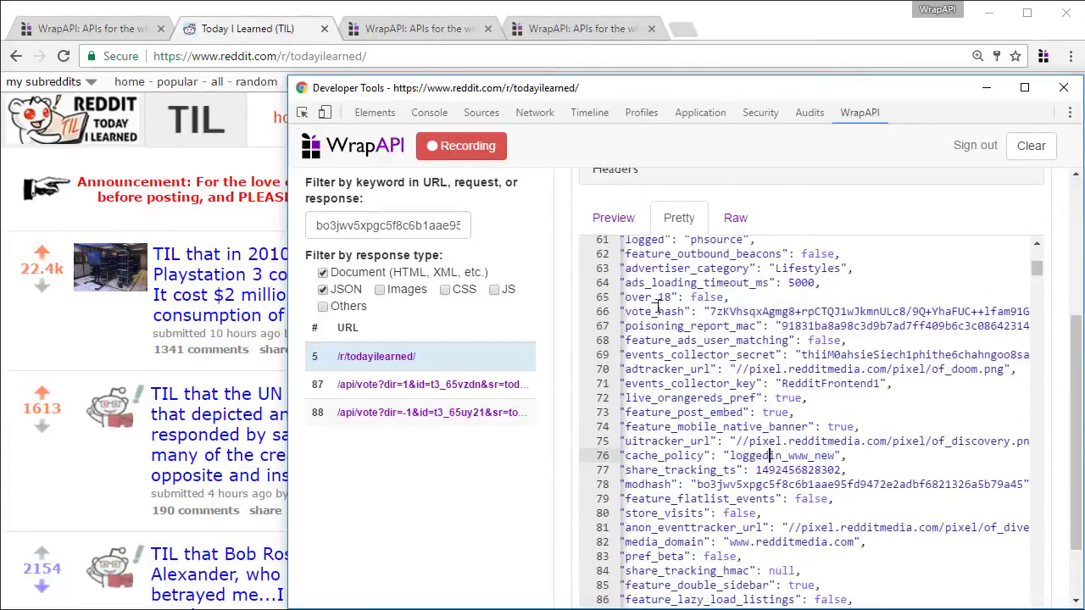
double_click(656, 311)
double_click(752, 311)
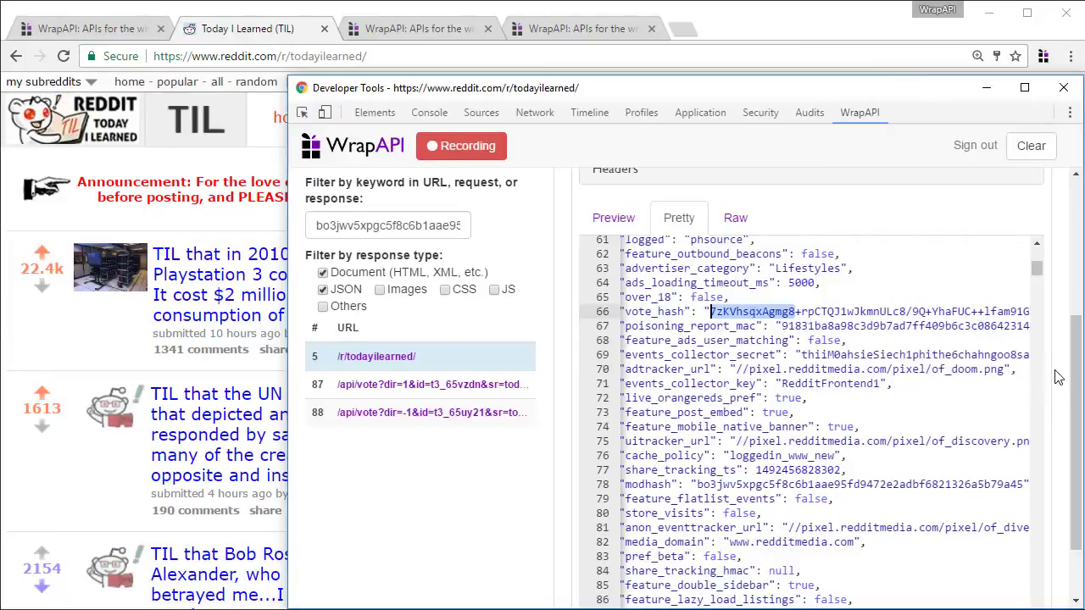
scroll(1057, 377, up, 3)
Save the TIL page request to reddit/posts labelled 'Logged in' and open that endpoint
click(945, 201)
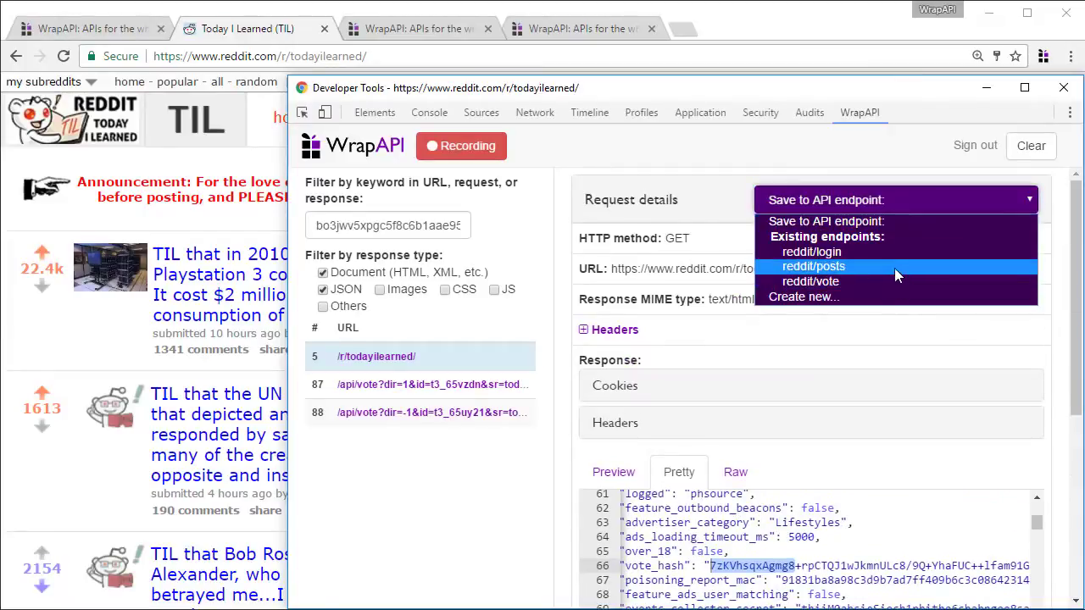
click(897, 273)
text(Logged in)
key(Return)
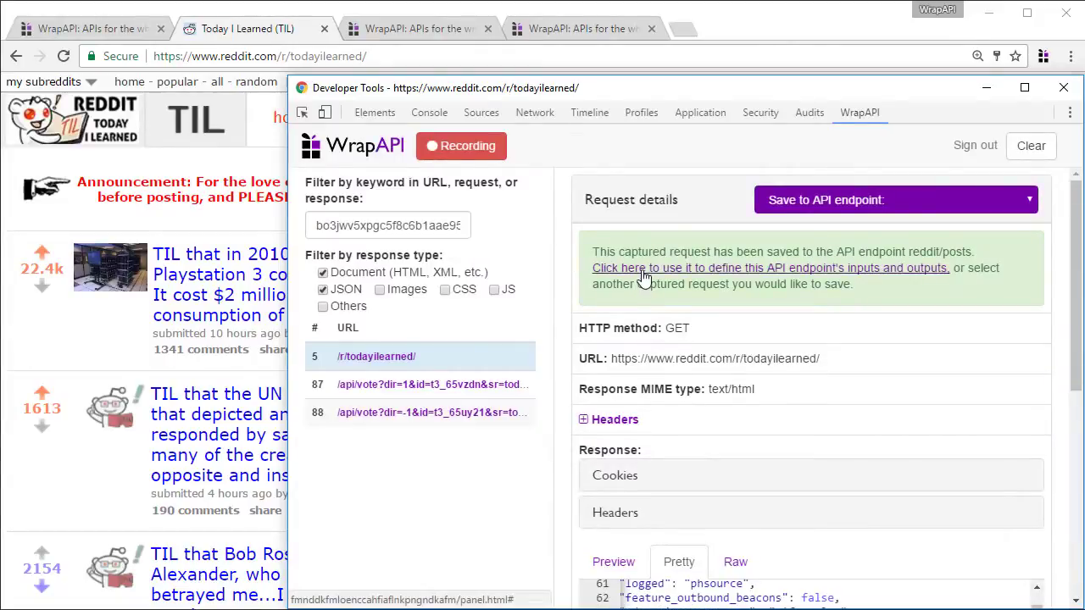
click(635, 269)
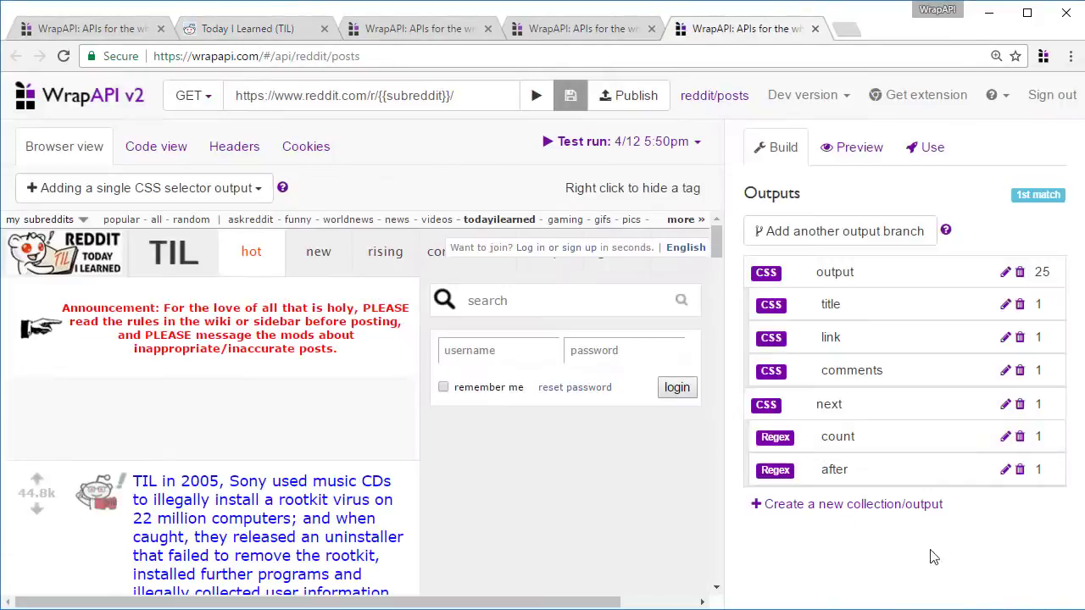
Review reddit/vote's dir and id URL placeholders and its rank body parameter
click(579, 28)
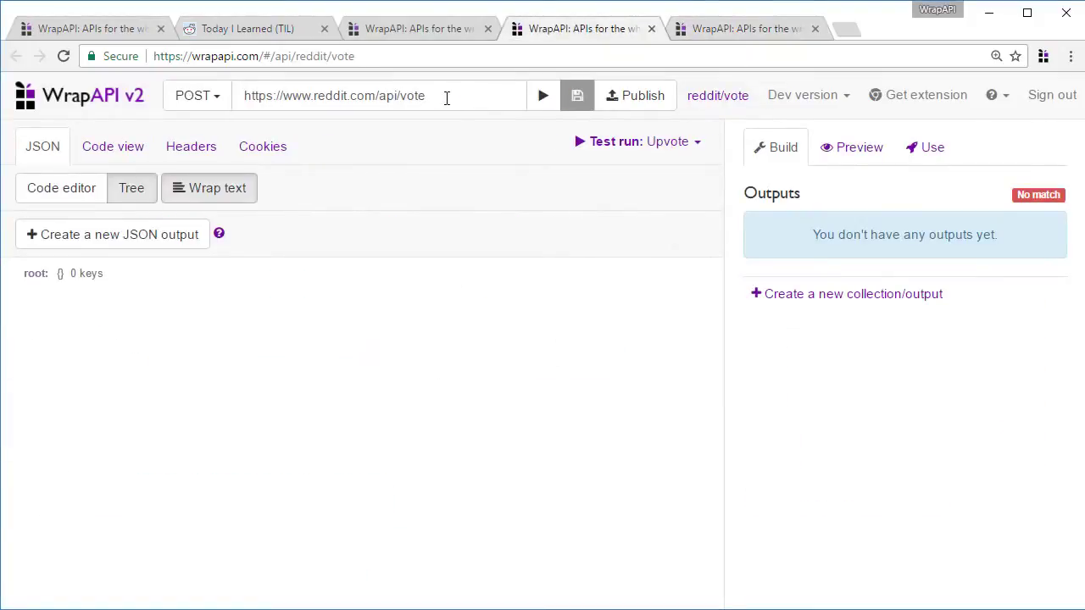
click(446, 97)
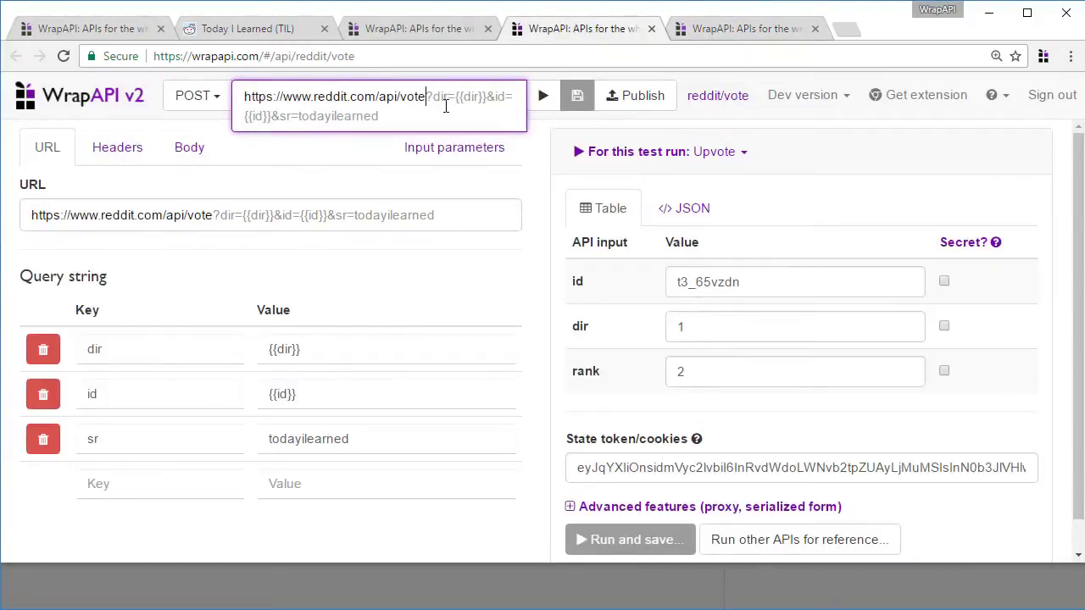
double_click(287, 348)
double_click(283, 394)
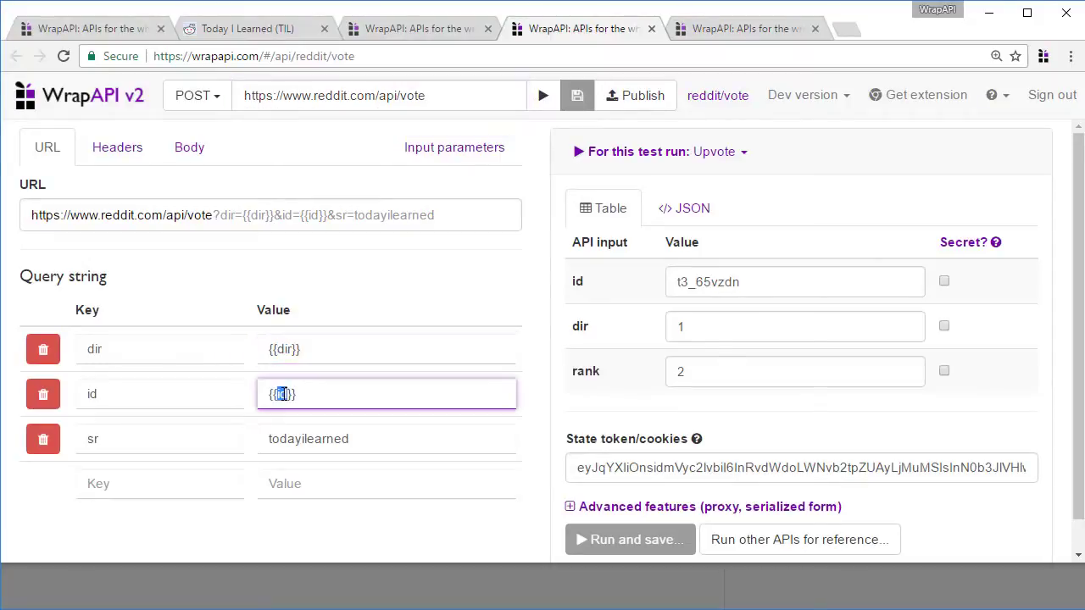
click(195, 150)
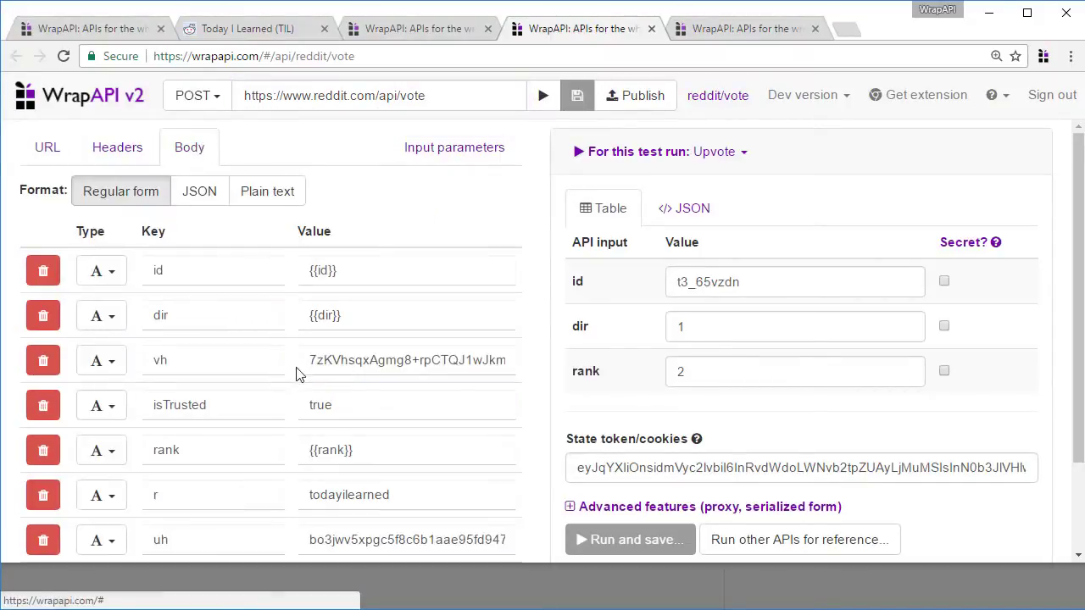
double_click(187, 457)
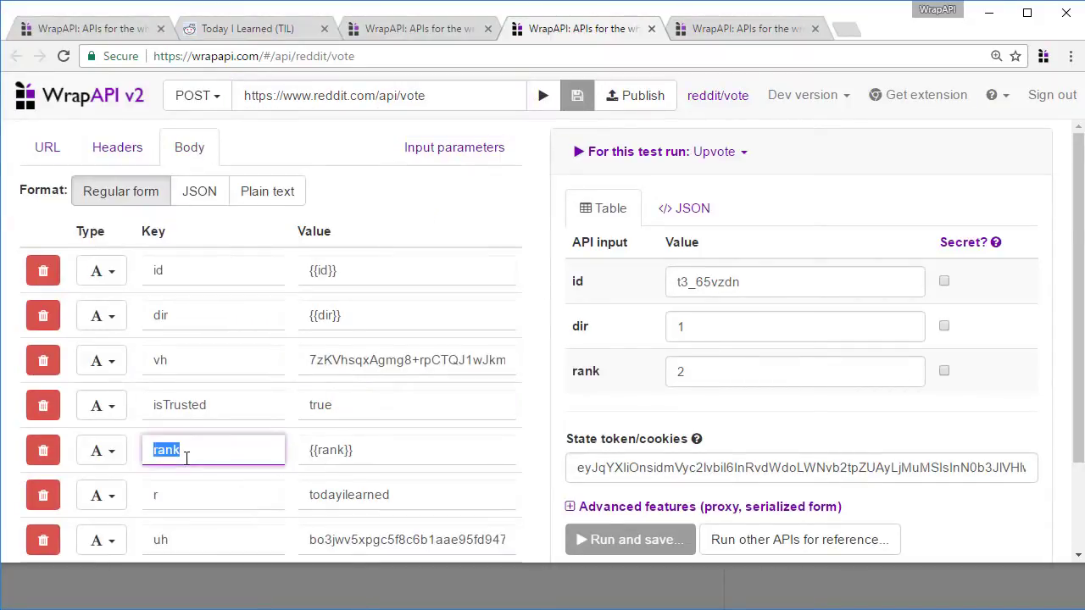
Set body vh to {{vote_hash}} and uh to {{modhash}}, then save the API
click(386, 364)
key(ctrl+a)
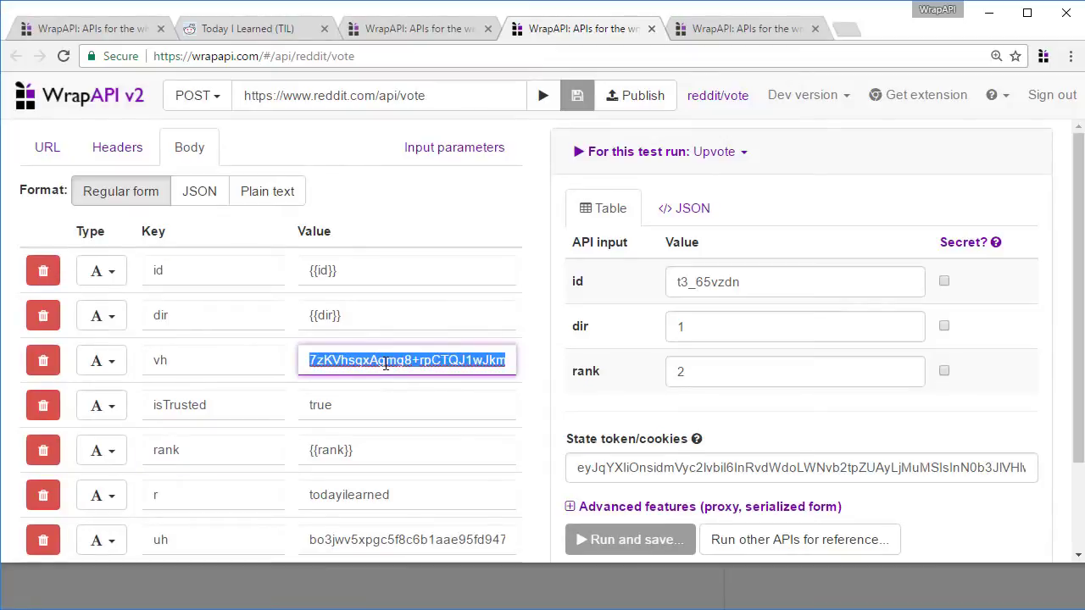
text({{vote_hash}})
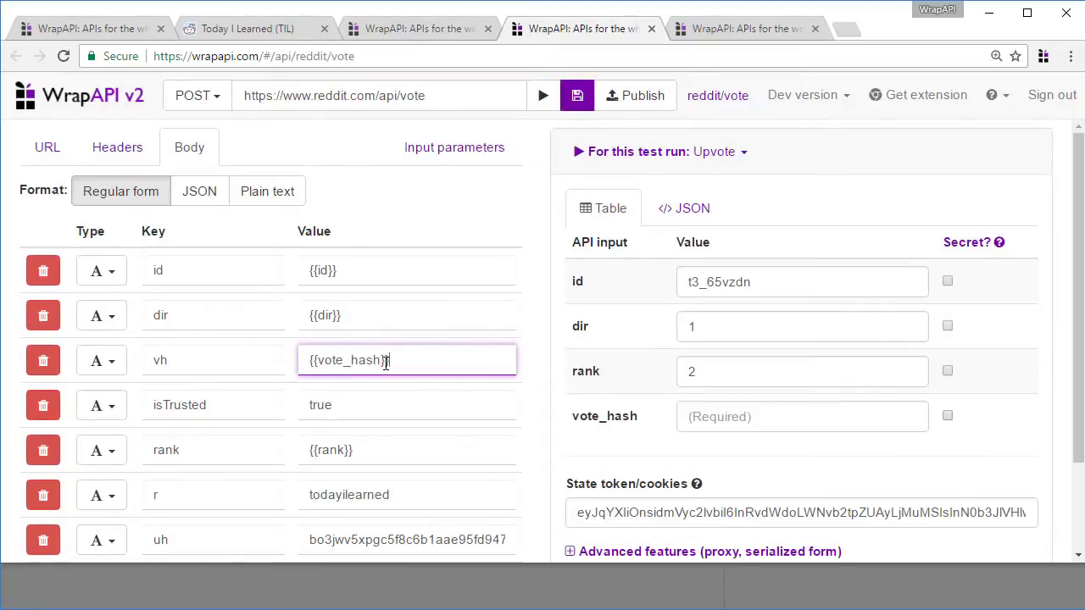
double_click(397, 531)
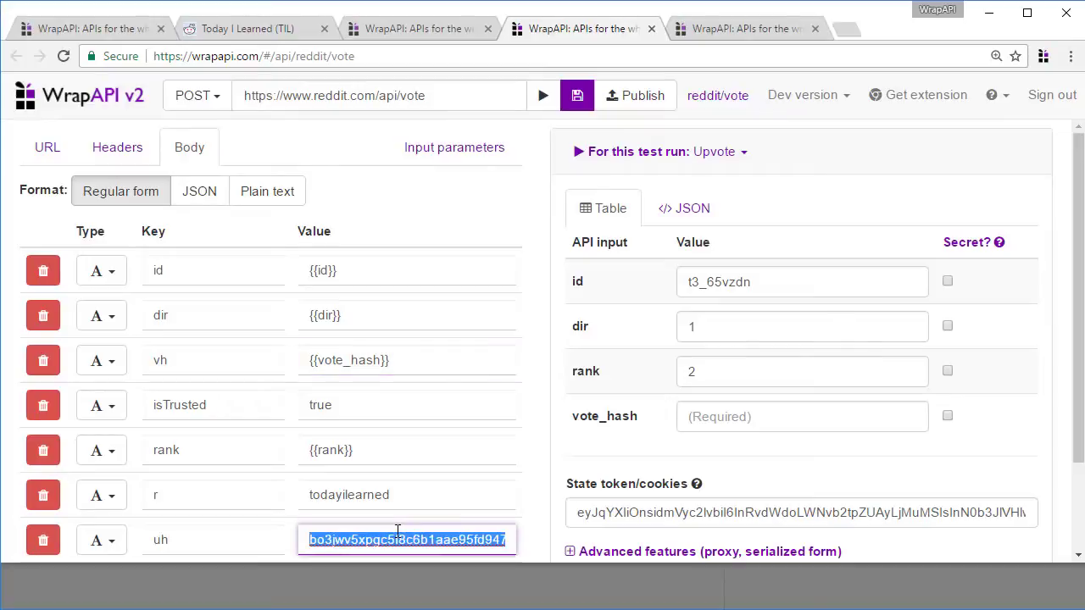
text({{modhash}})
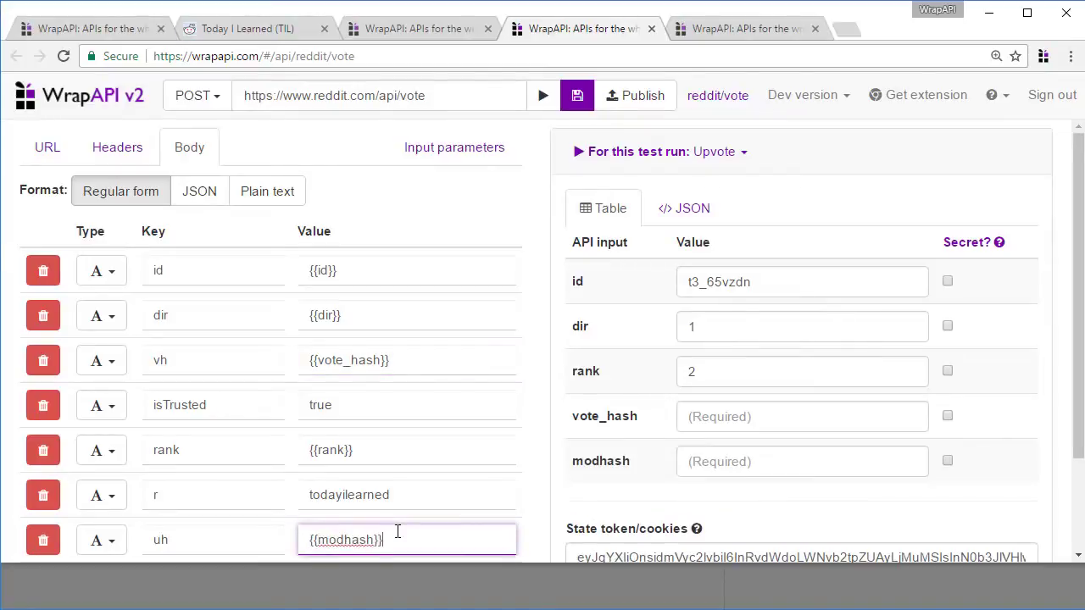
click(576, 95)
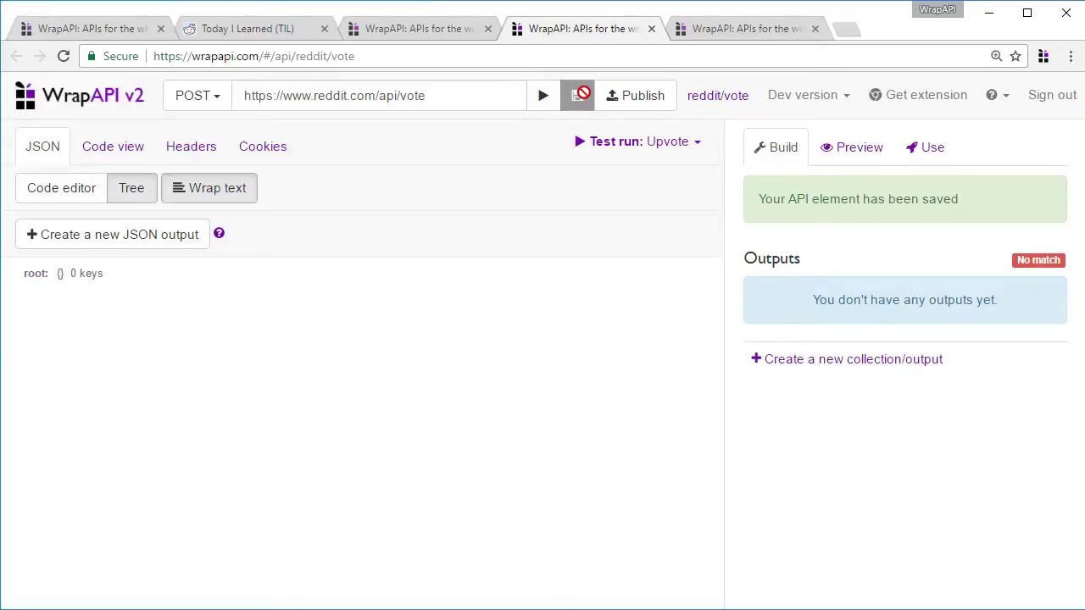
Create a regex output named vote_hash capturing ([^"]*) after vote_hash in reddit/posts' source
click(710, 28)
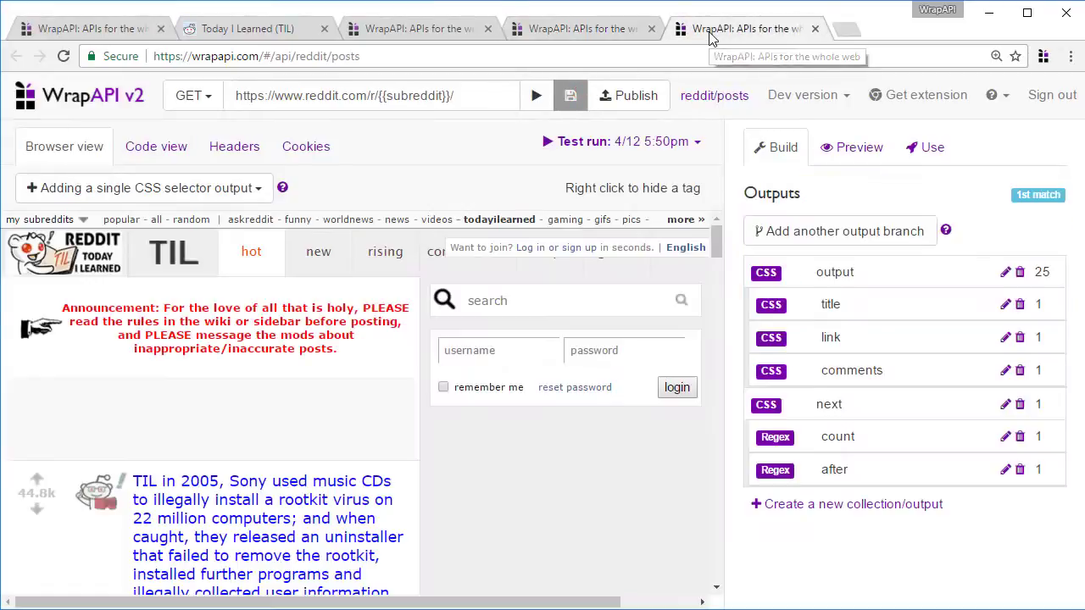
click(156, 146)
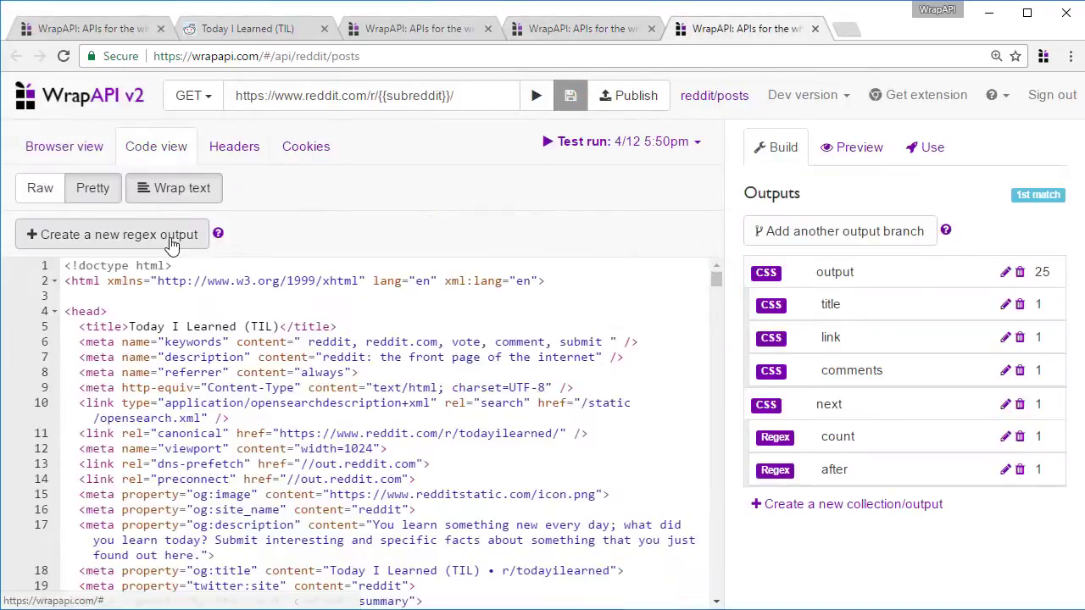
key(ctrl+f)
text(vote_hash)
key(Escape)
drag(108, 426, 208, 426)
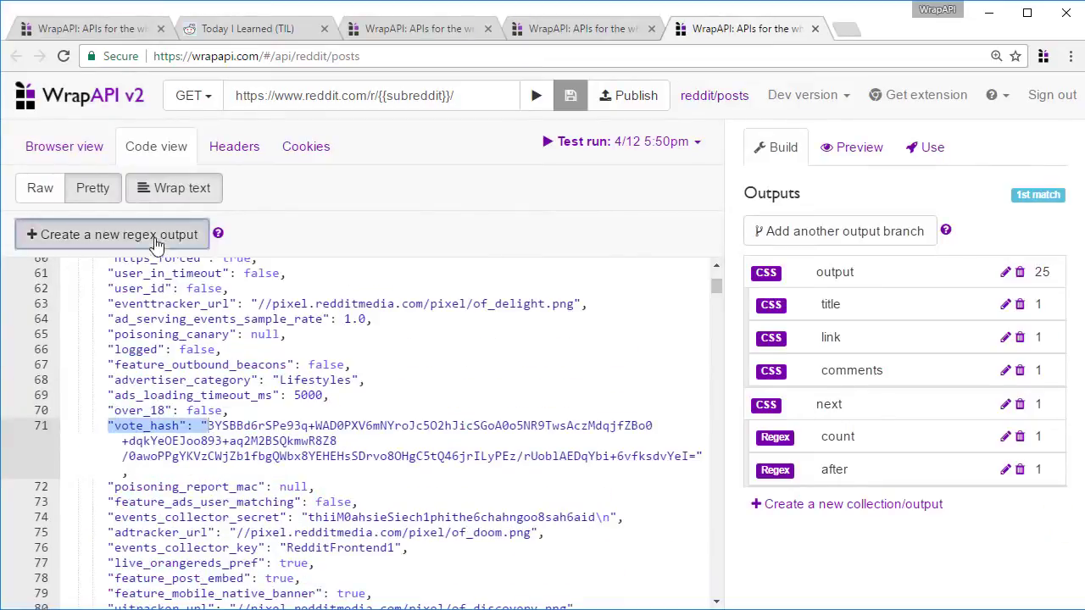
click(195, 235)
text(([^"]*))
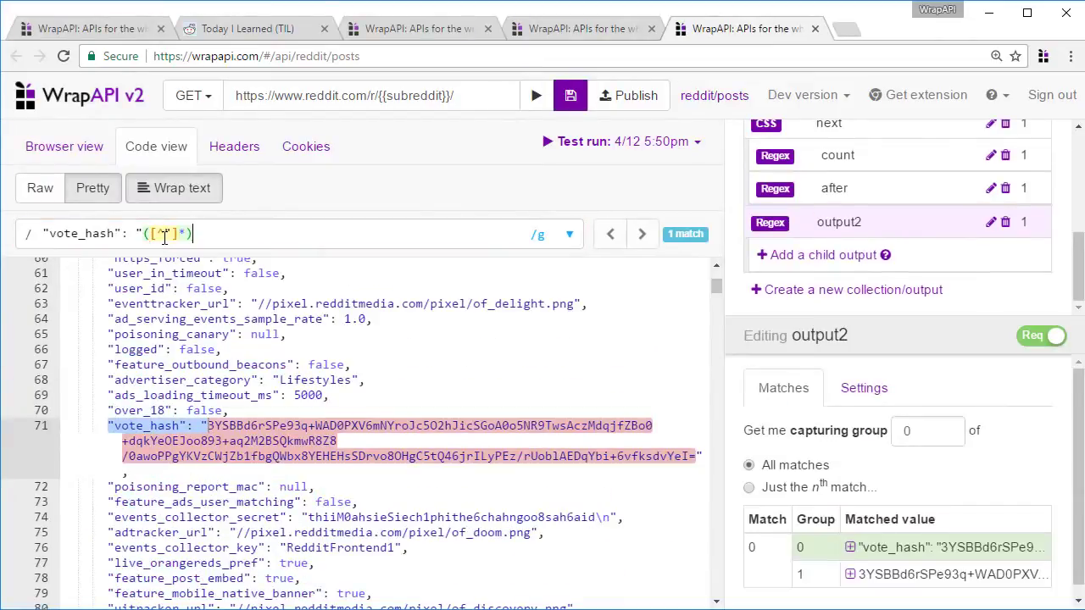
click(990, 222)
text(vote_hash)
key(Return)
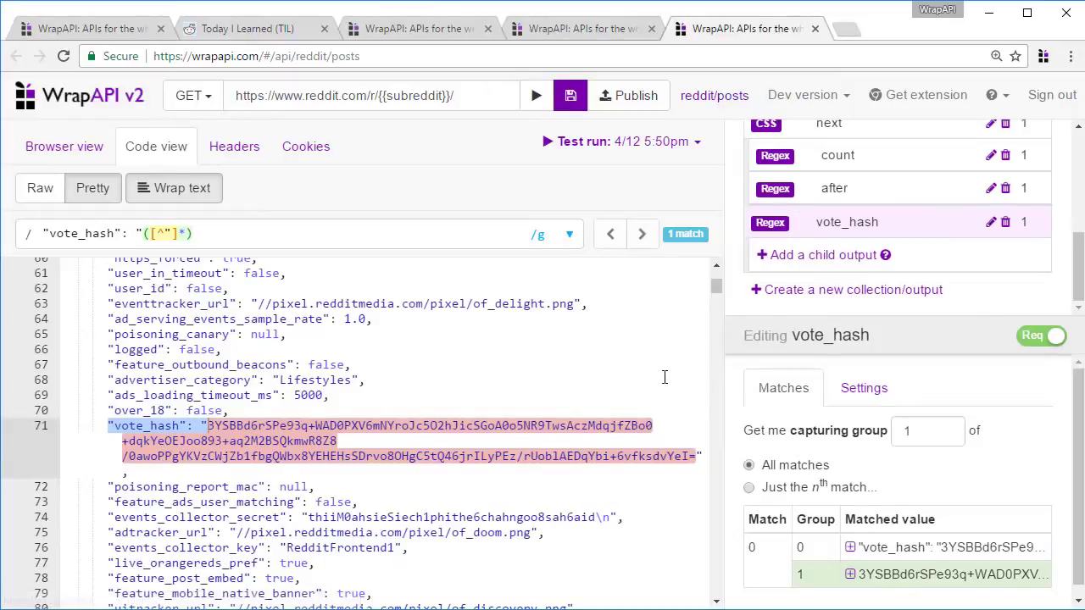
Create a second regex output named modhash, non-global, capturing group 1 ([^"]*)
click(110, 237)
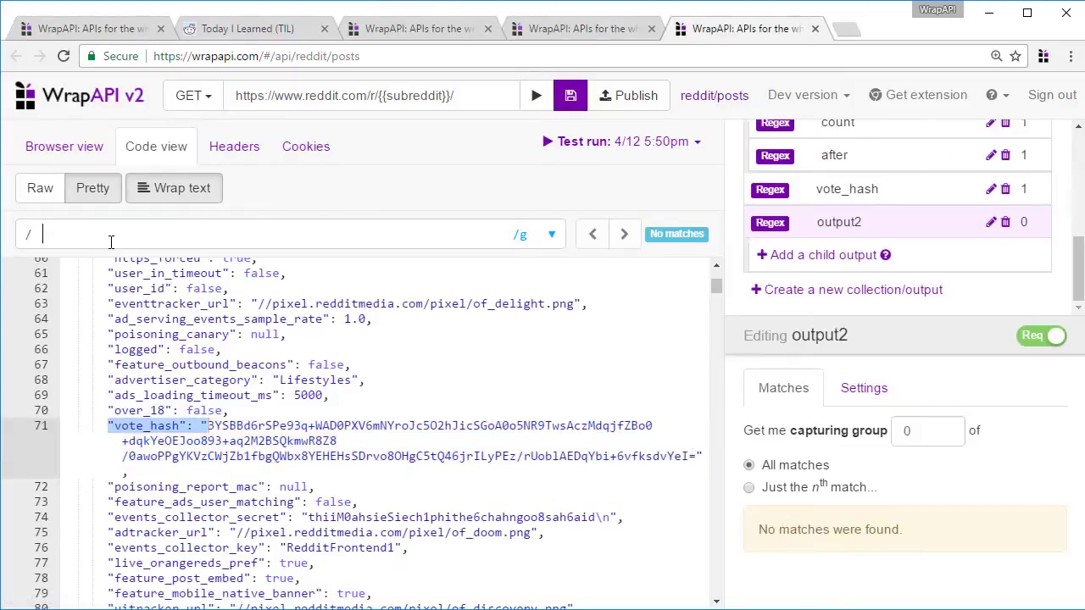
double_click(110, 241)
text(modhash)
key(End)
text(([^"]*))
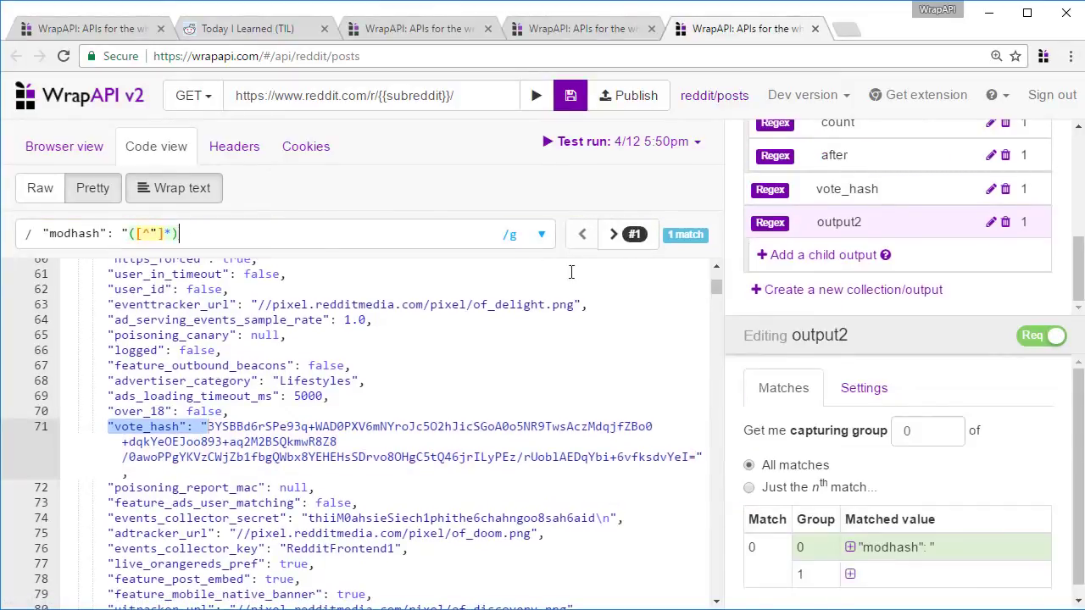
key(Tab)
key(BackSpace)
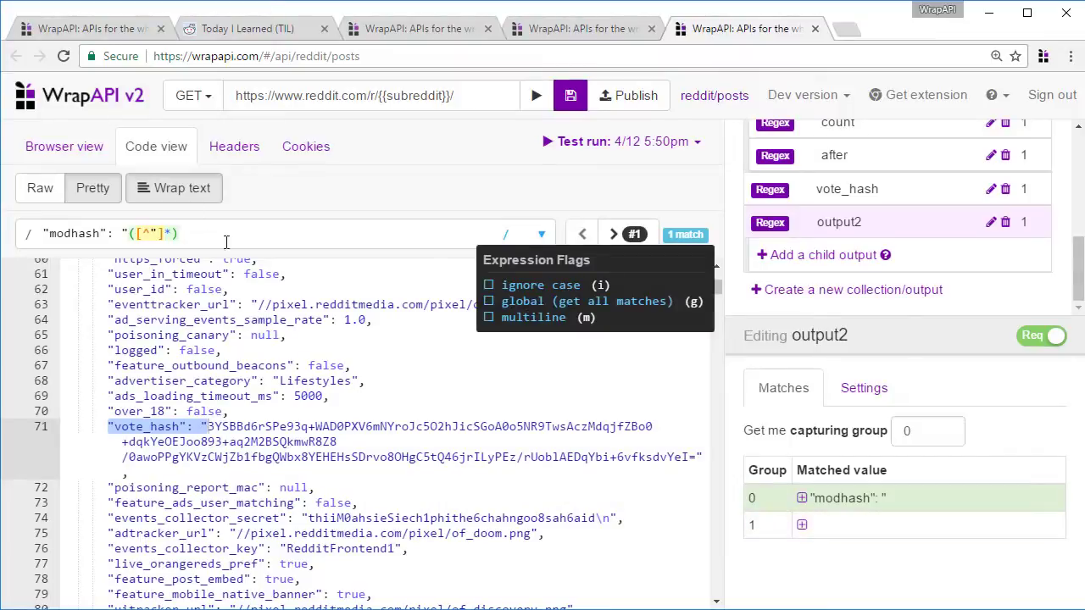
click(882, 543)
click(989, 222)
text(modhash)
key(Return)
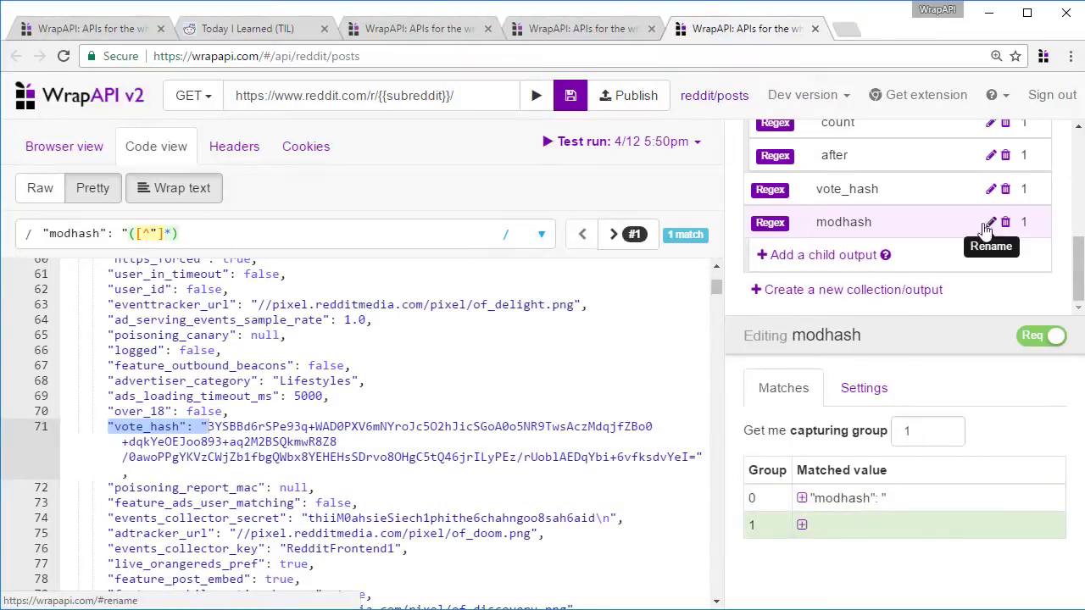
Add a child output under the per-post output
scroll(964, 230, up, 5)
click(964, 212)
scroll(924, 215, down, 1)
click(839, 259)
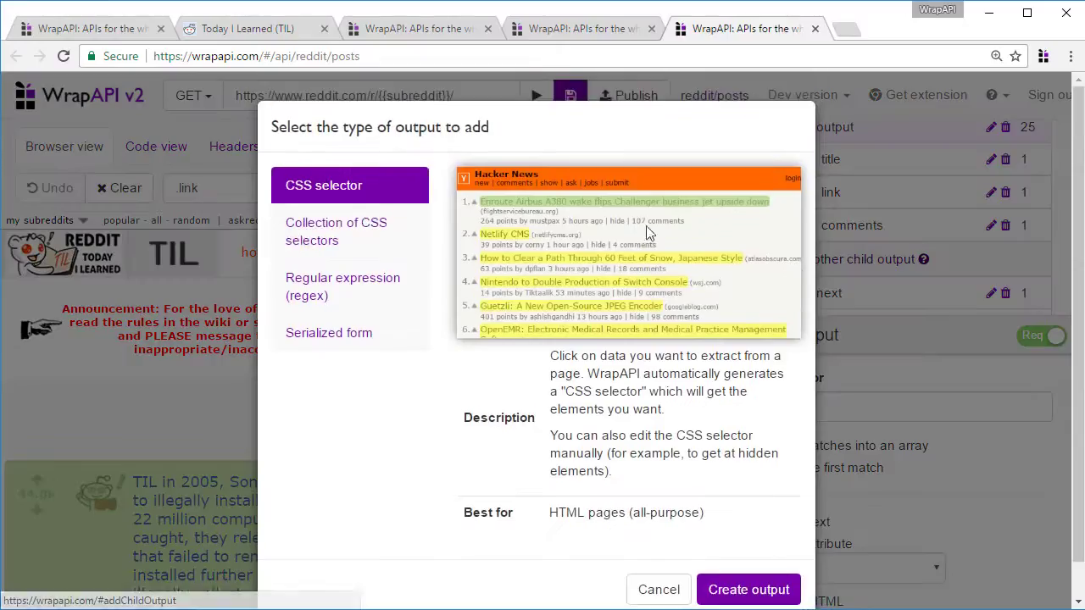
Add a child output named rank that takes each post's rank number
double_click(368, 197)
text(rank)
key(Return)
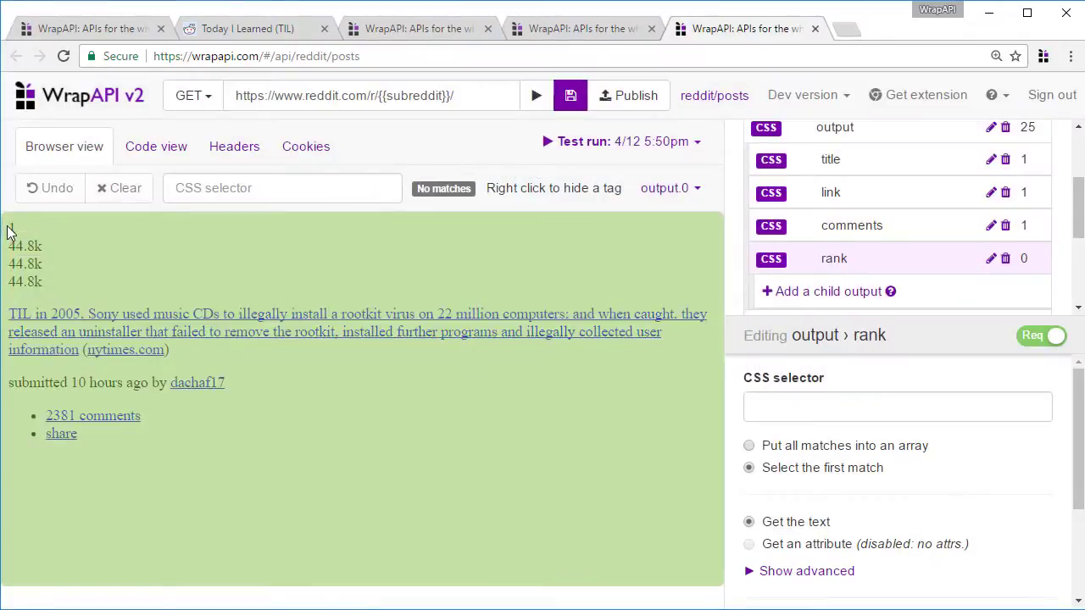
click(10, 229)
scroll(765, 222, up, 3)
click(828, 213)
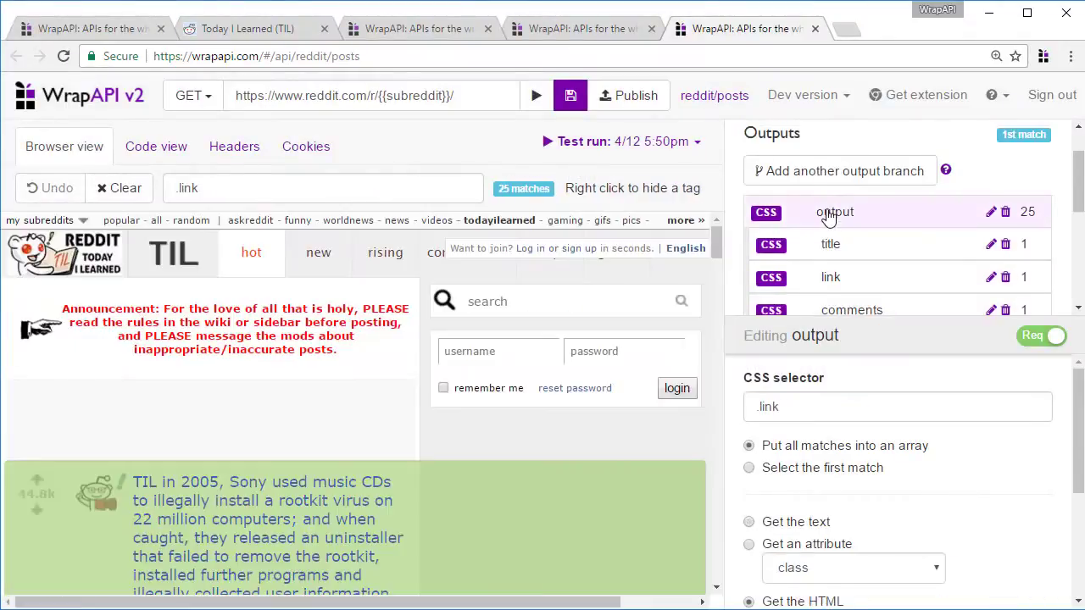
scroll(826, 254, down, 1)
Add an id child output and find the t3_64ybsk fullname in the post's HTML source
click(823, 292)
double_click(327, 188)
text(id)
key(Return)
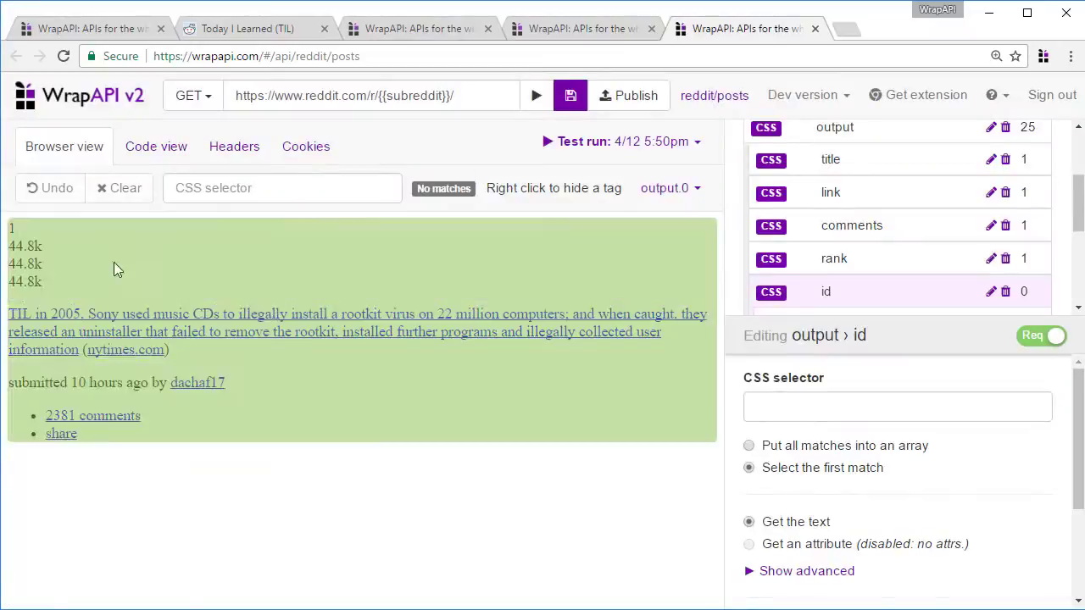
click(156, 146)
double_click(210, 282)
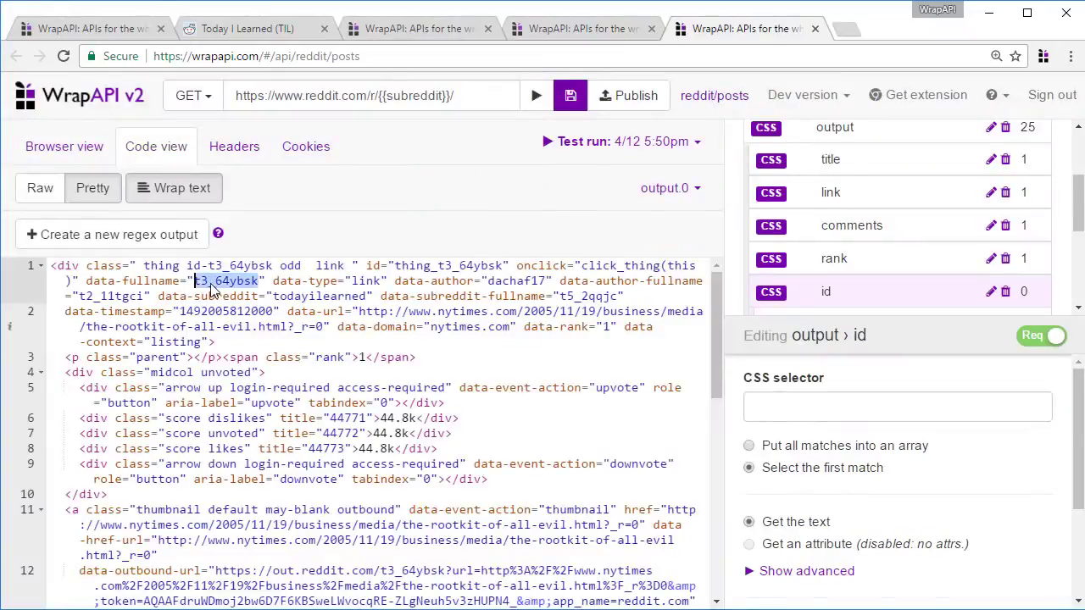
click(93, 146)
Set the id output's selector to div, reading the data-fullname attribute
click(242, 186)
text(div)
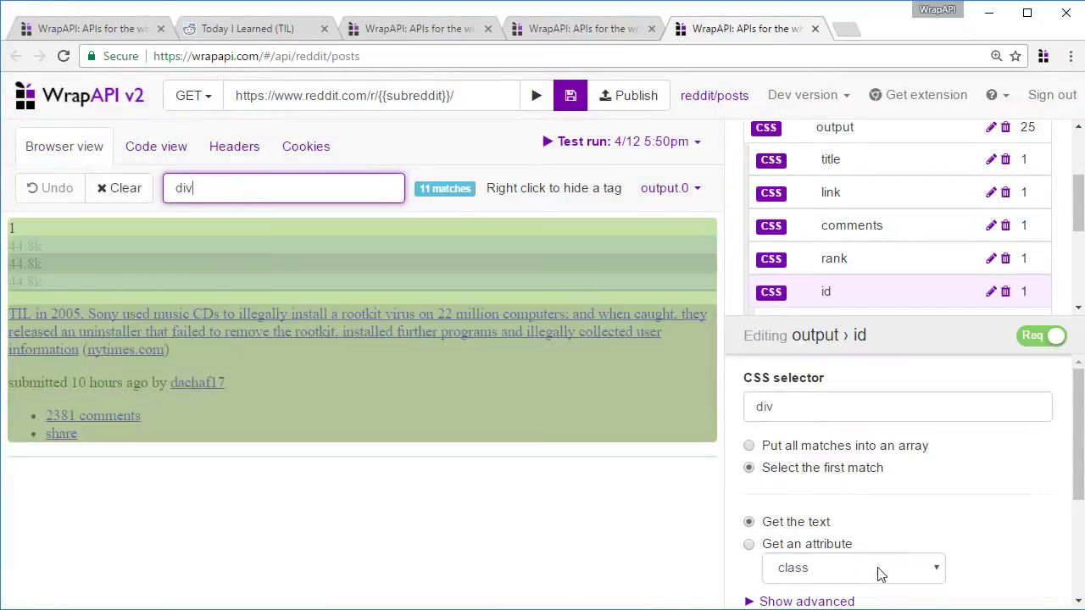
click(831, 546)
click(852, 568)
click(826, 319)
scroll(1029, 492, down, 1)
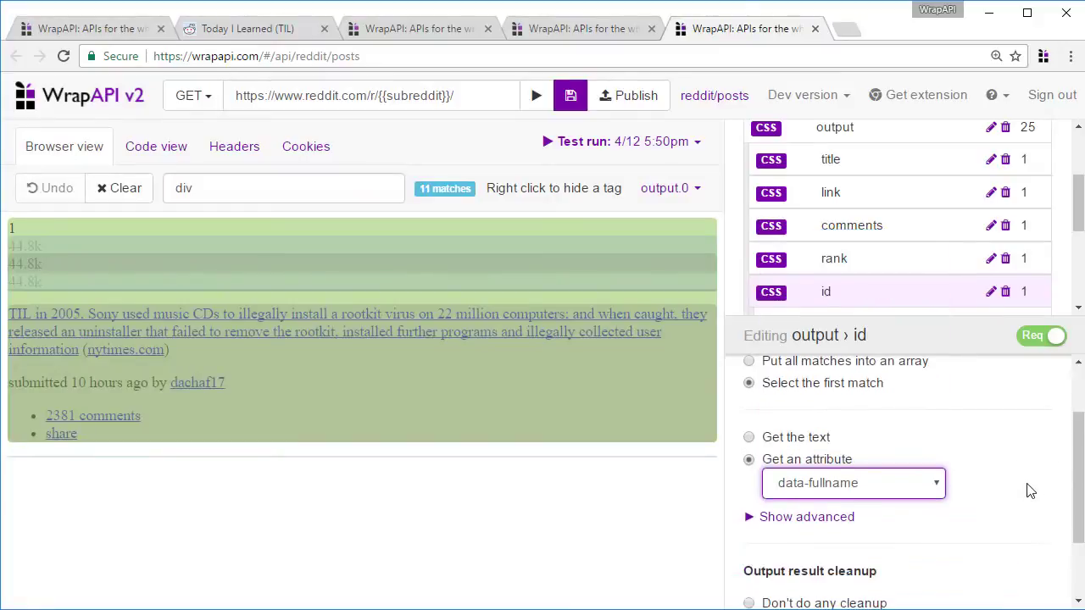
scroll(1030, 492, up, 1)
scroll(1009, 224, up, 2)
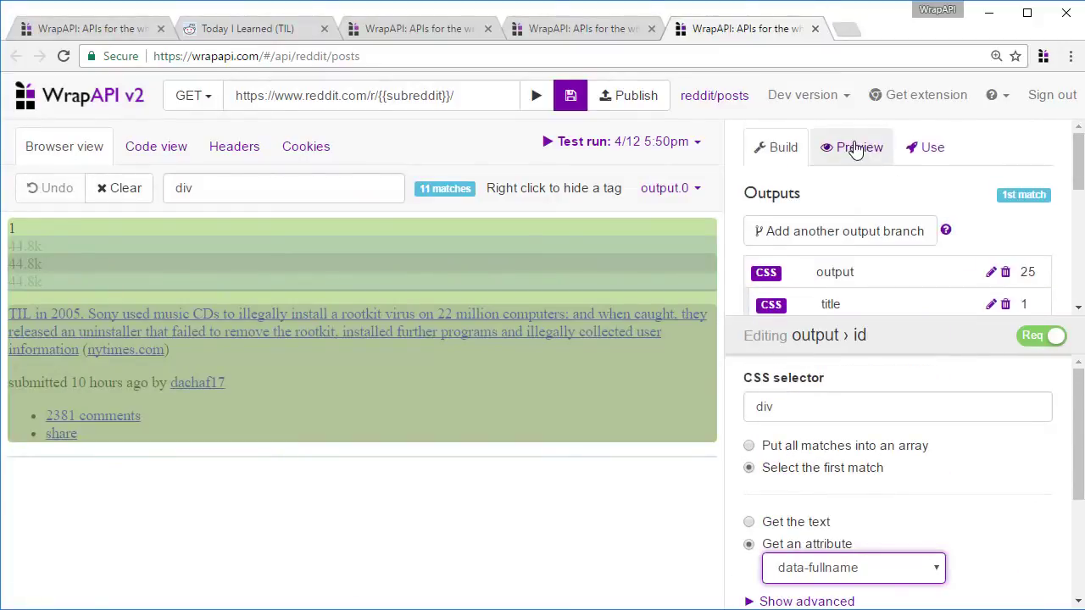
Preview the reddit/posts JSON results and check the first post's rank and id
click(854, 147)
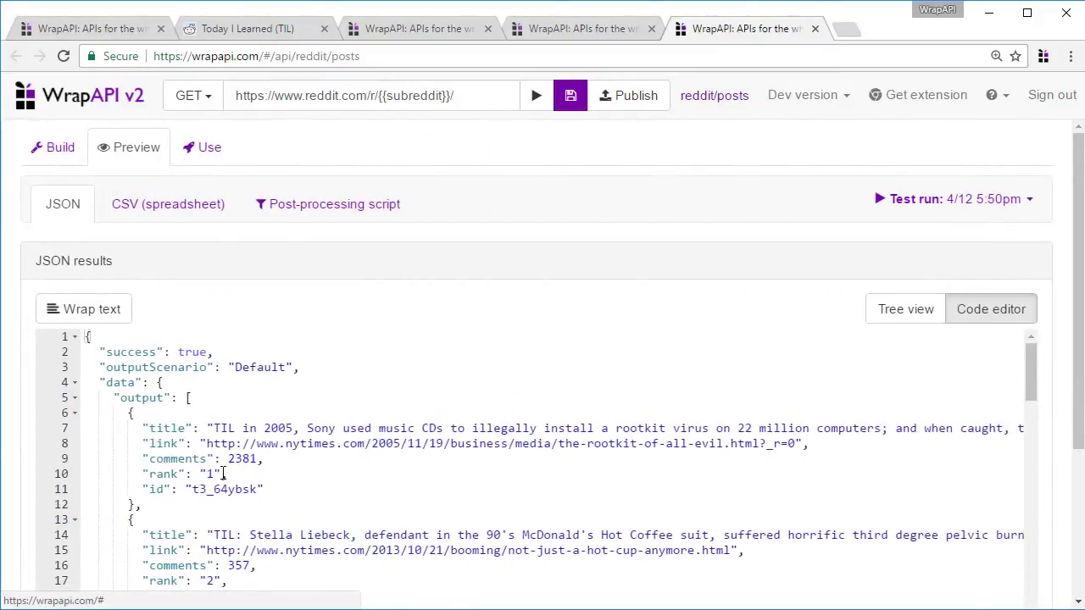
click(212, 475)
double_click(211, 490)
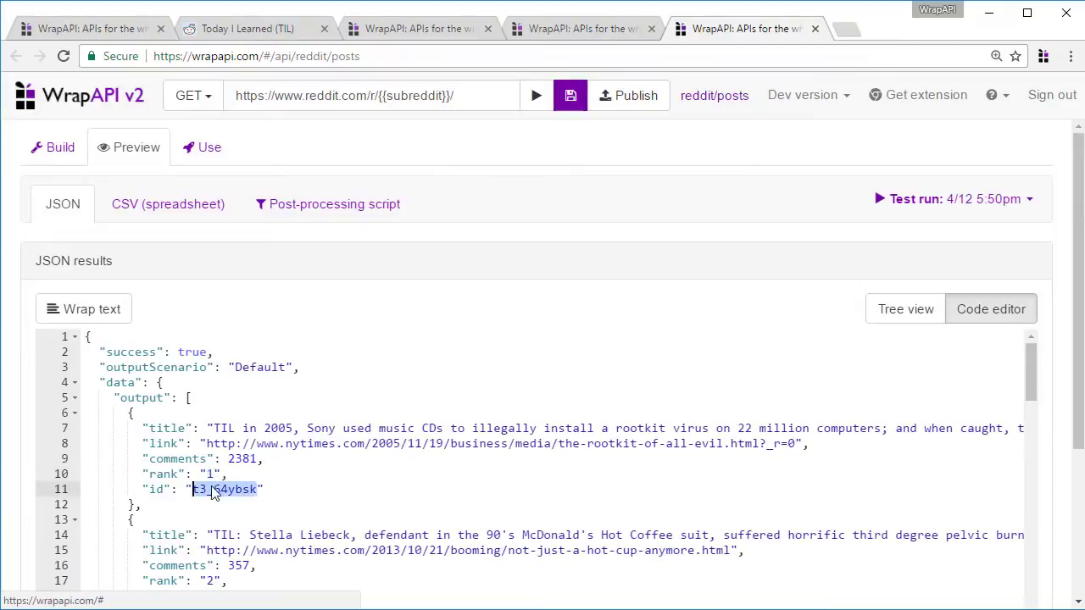
Save reddit/posts and show the My API endpoints list in a new tab
click(570, 99)
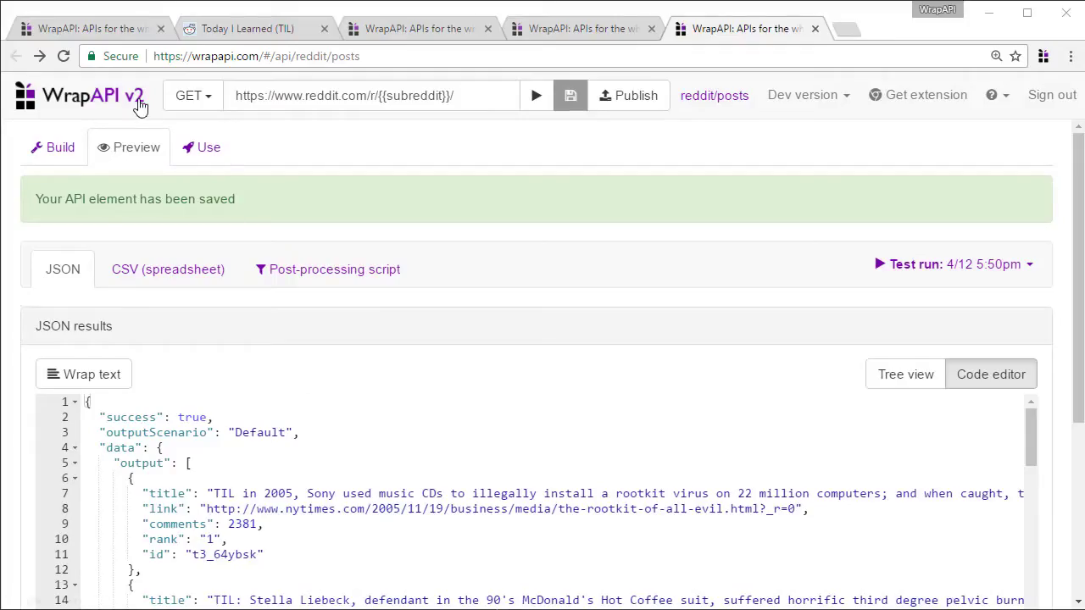
click(140, 102)
click(473, 98)
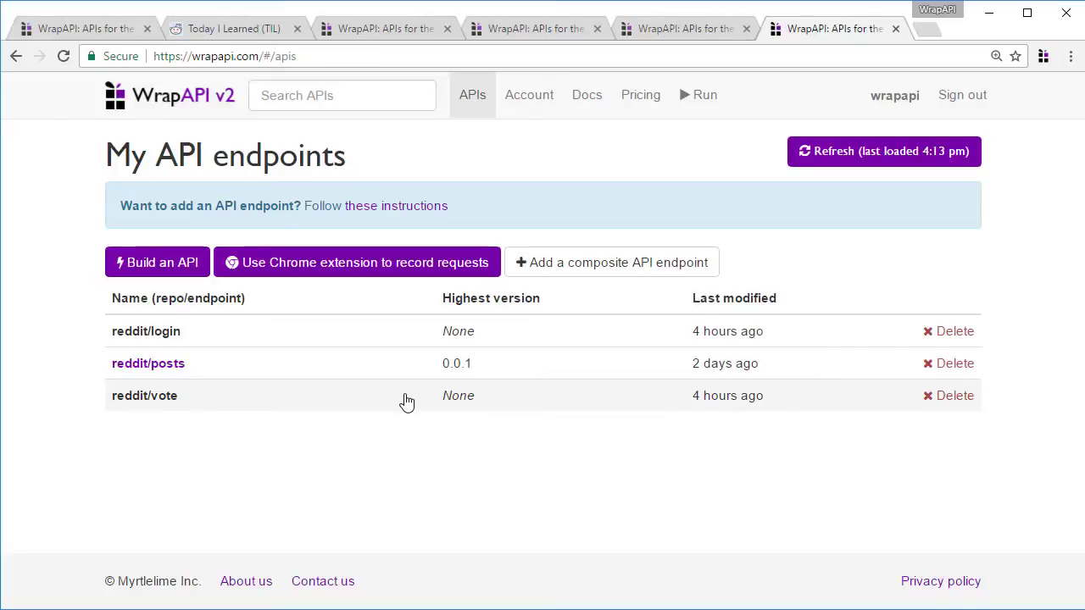
Go to reddit/vote's Use tab and bring up the Call other APIs panel
click(521, 31)
click(925, 147)
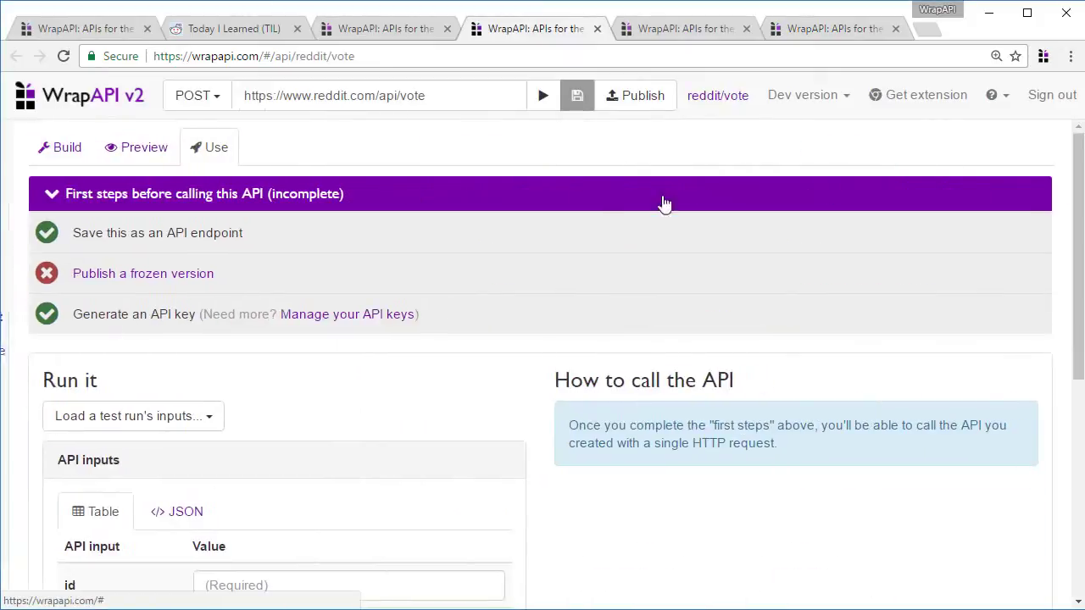
scroll(341, 363, down, 4)
click(229, 589)
Run reddit/login with the account username and password
click(301, 180)
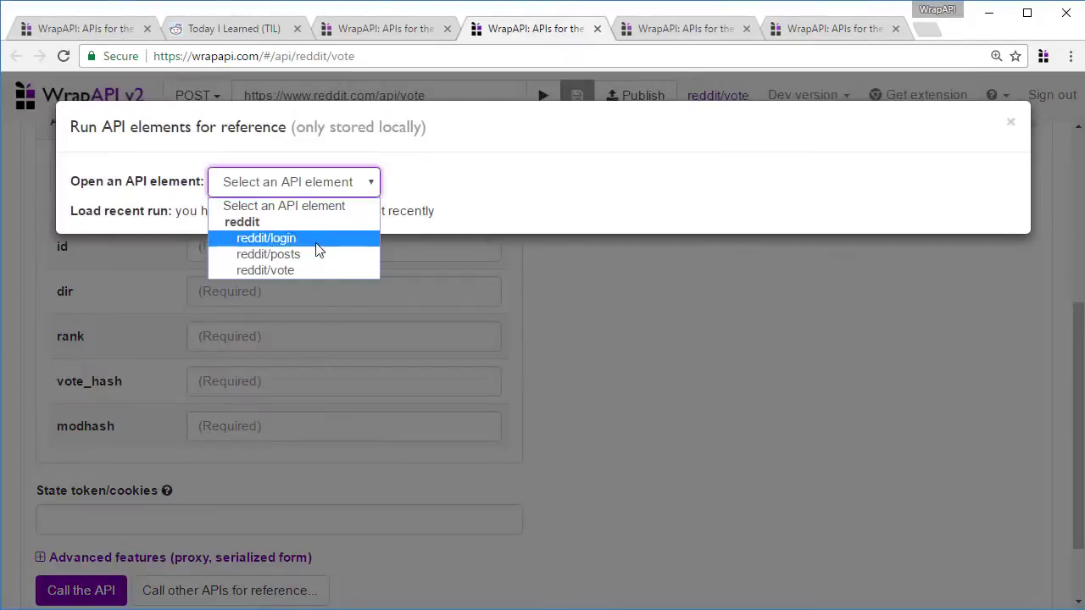
click(314, 237)
scroll(424, 449, down, 1)
click(383, 486)
text(phsource)
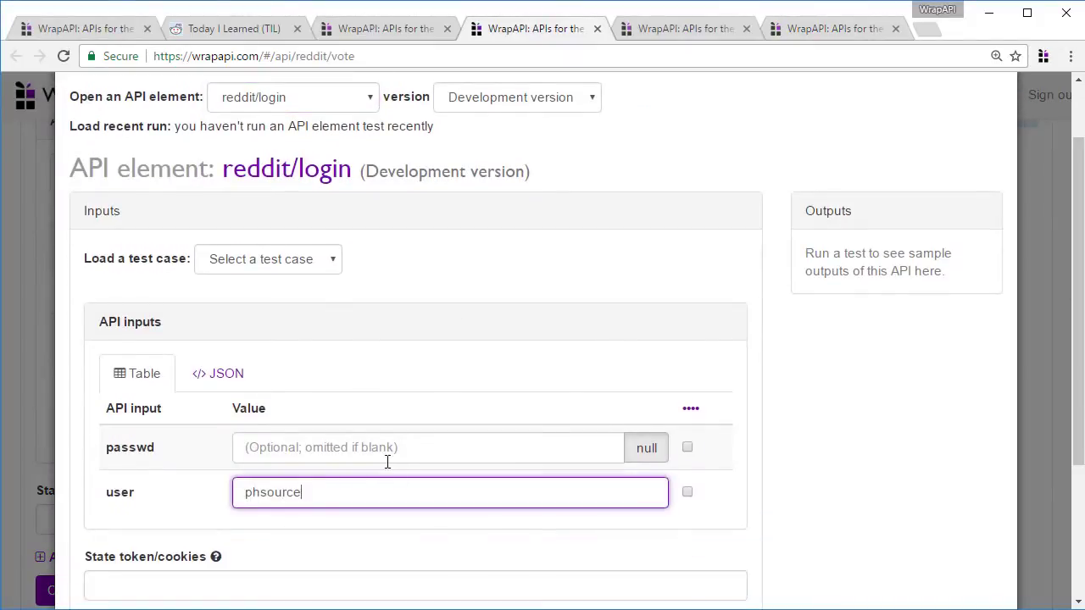
click(387, 462)
scroll(235, 584, down, 1)
click(120, 595)
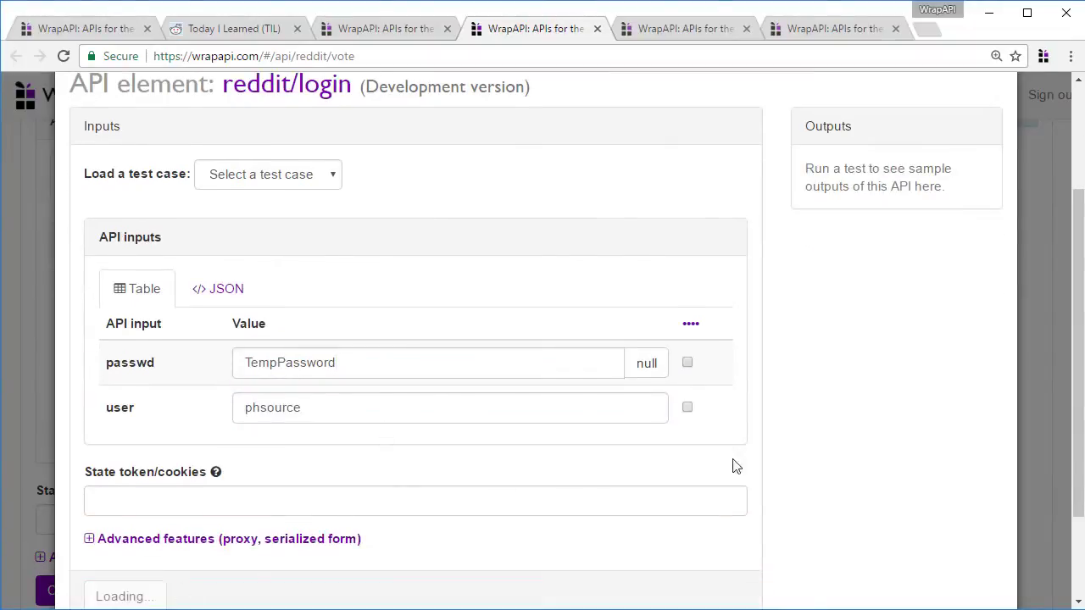
Run reddit/posts for subreddit todayilearned using the login's state token
scroll(254, 177, up, 3)
click(254, 179)
click(264, 253)
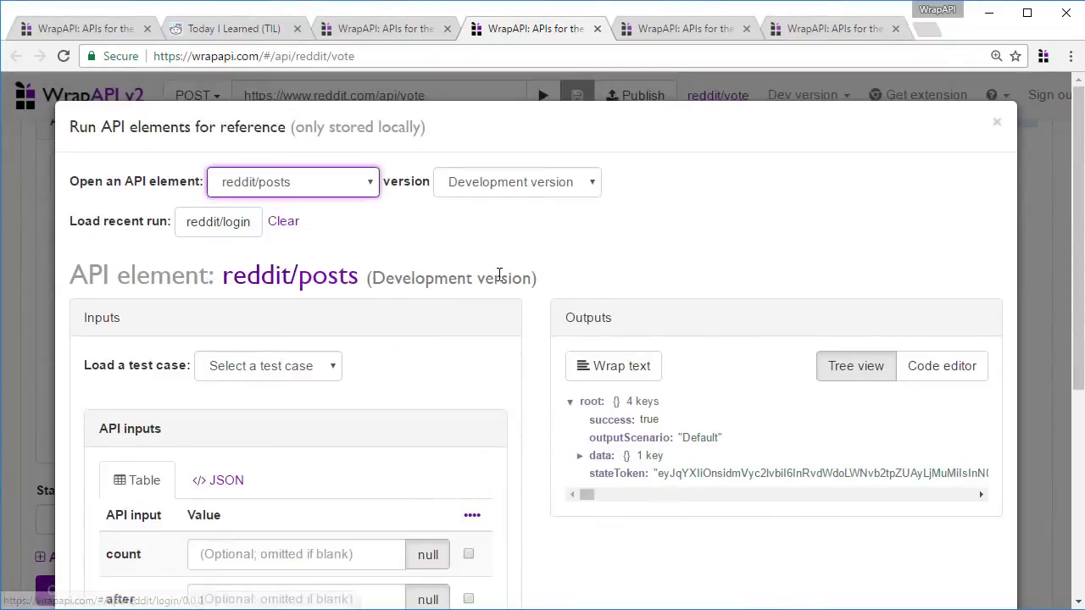
scroll(501, 276, down, 3)
click(136, 483)
key(ctrl+v)
click(115, 583)
click(362, 392)
text(t)
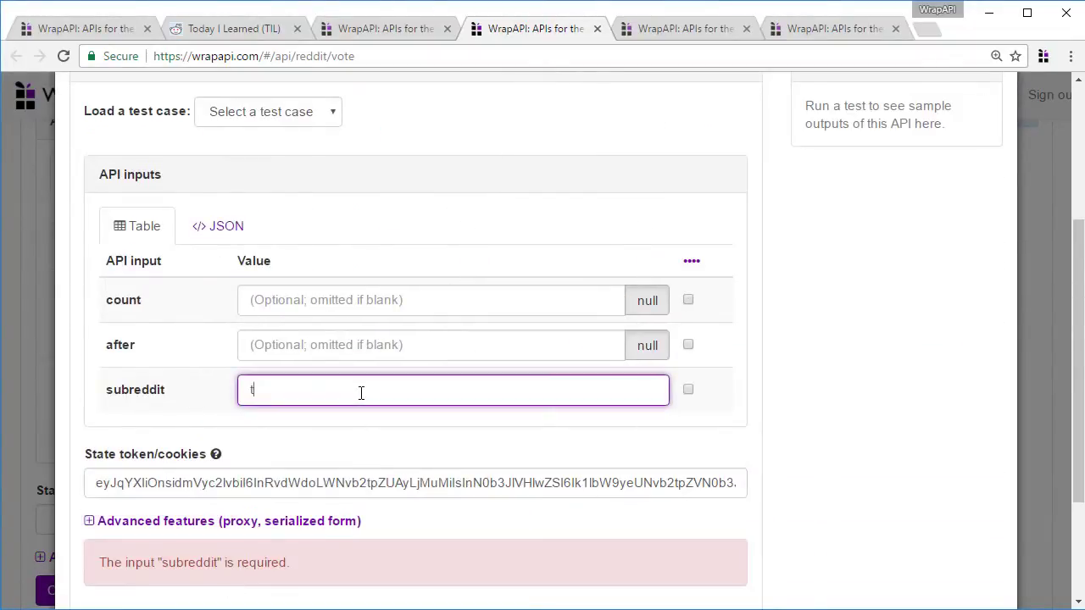
text(odayilearned)
scroll(361, 393, down, 1)
click(121, 559)
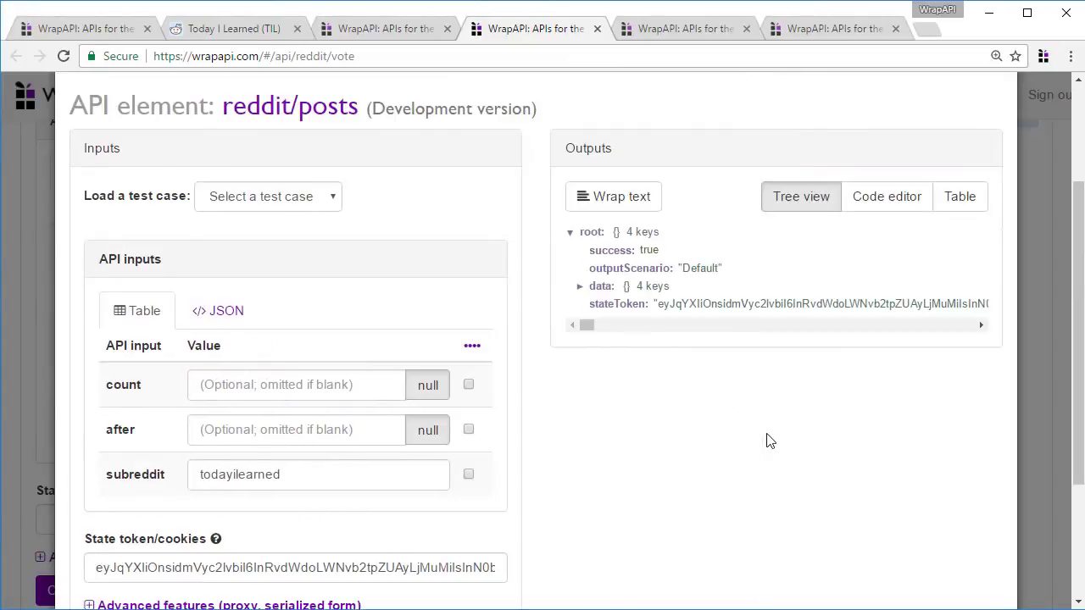
Copy the fifth post's id t3_65xk83 from the 25 returned posts
click(611, 291)
click(614, 305)
click(612, 322)
click(612, 485)
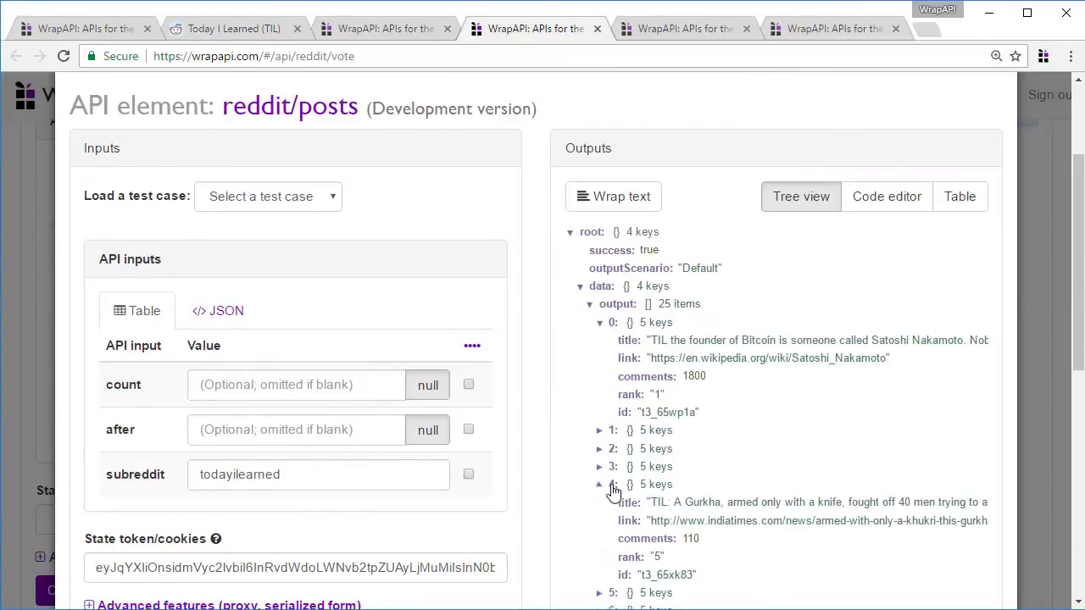
click(666, 574)
click(1033, 426)
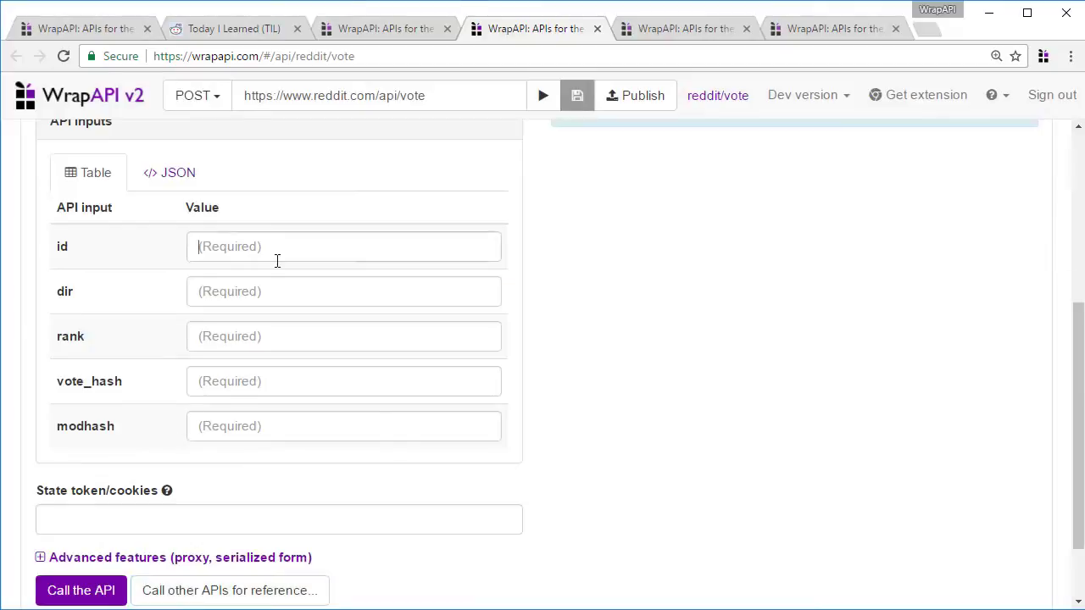
Paste the post id t3_65xk83 and copy the vote_hash from the posts JSON
click(276, 247)
text(t3_65xk83)
click(217, 591)
click(234, 222)
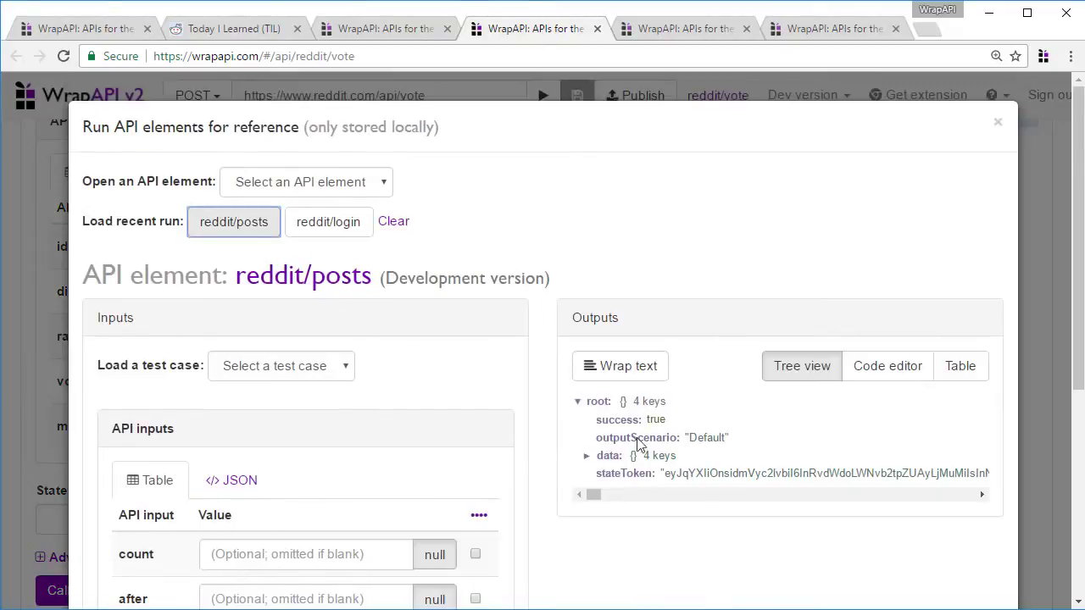
click(873, 373)
scroll(847, 492, down, 5)
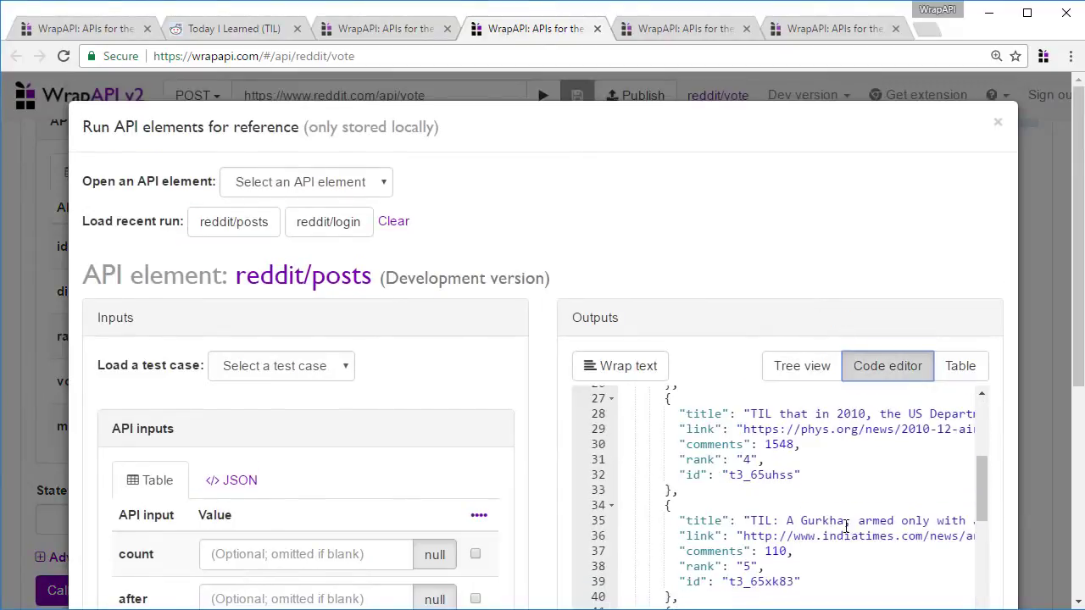
scroll(988, 503, down, 10)
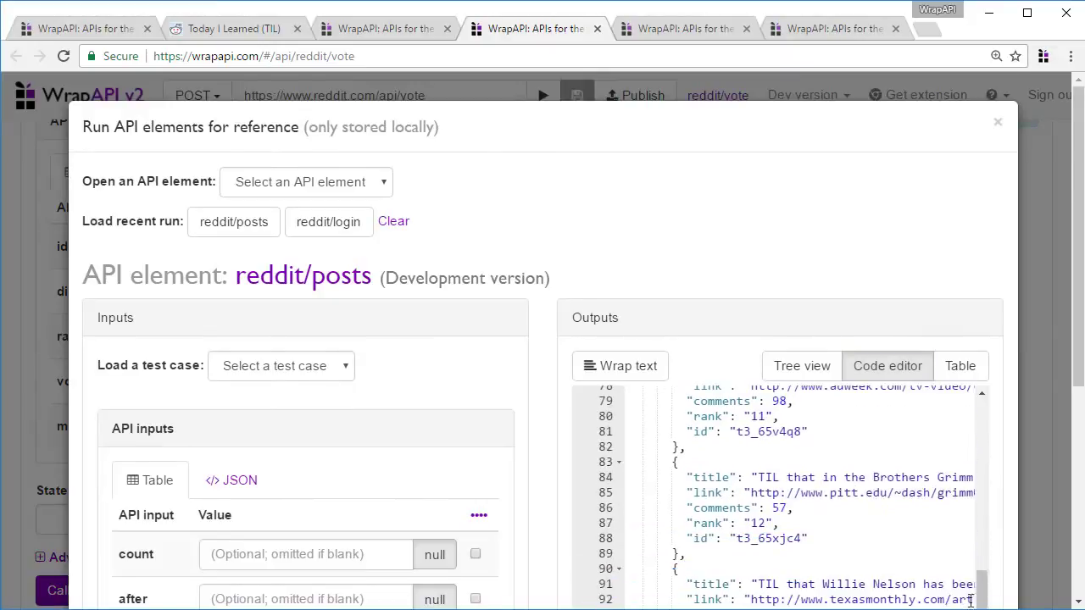
scroll(1000, 503, down, 3)
drag(983, 263, 924, 457)
drag(758, 429, 962, 430)
key(ctrl+c)
click(1056, 337)
click(237, 376)
key(ctrl+v)
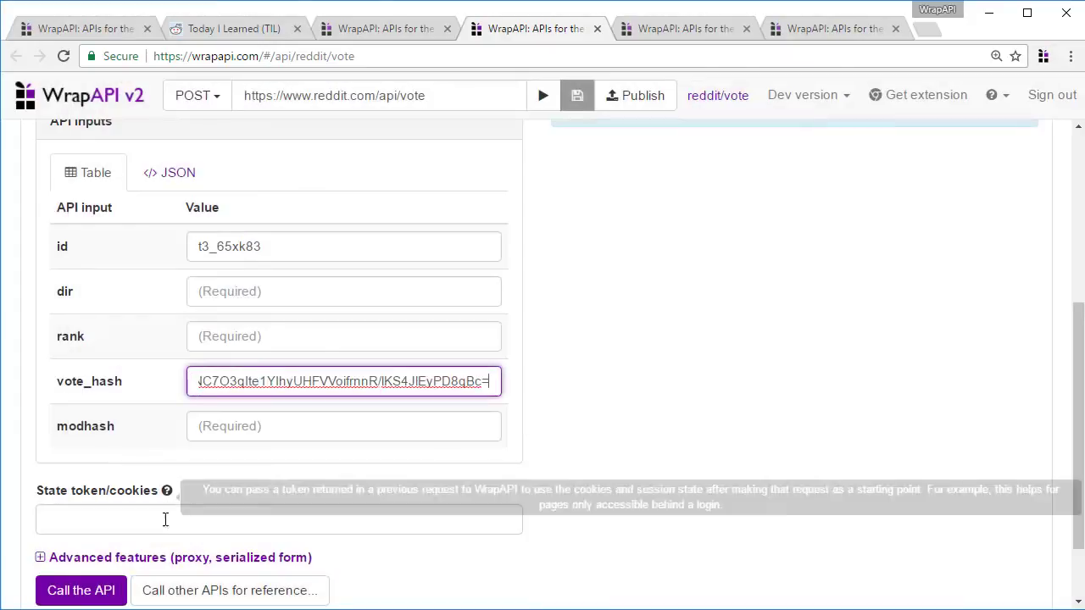
Copy the modhash from the posts run's raw JSON into the modhash field
click(165, 591)
click(887, 365)
scroll(982, 469, down, 15)
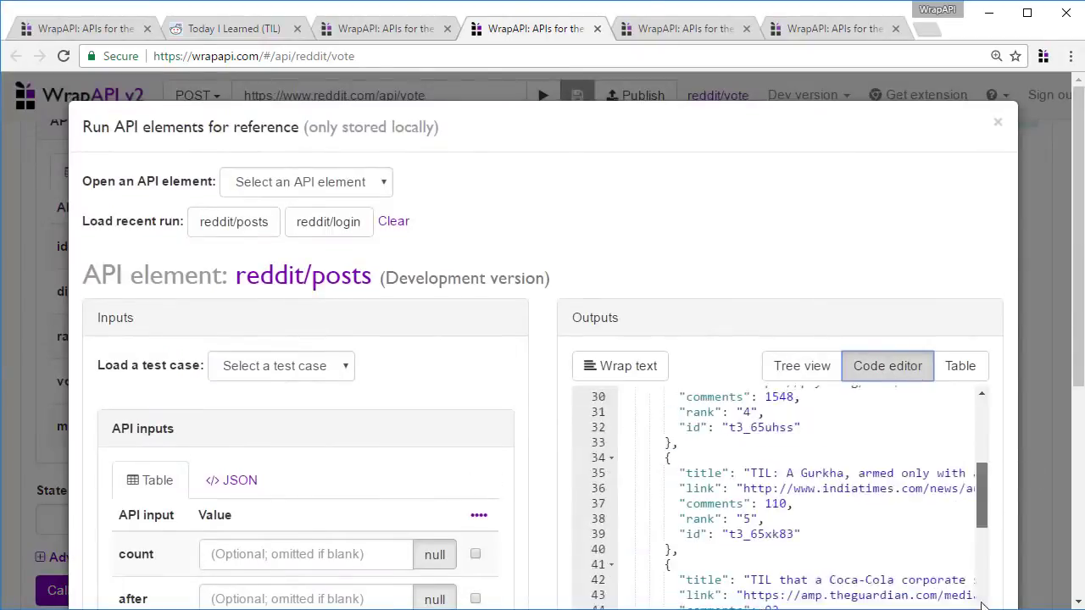
drag(982, 469, 981, 521)
double_click(751, 532)
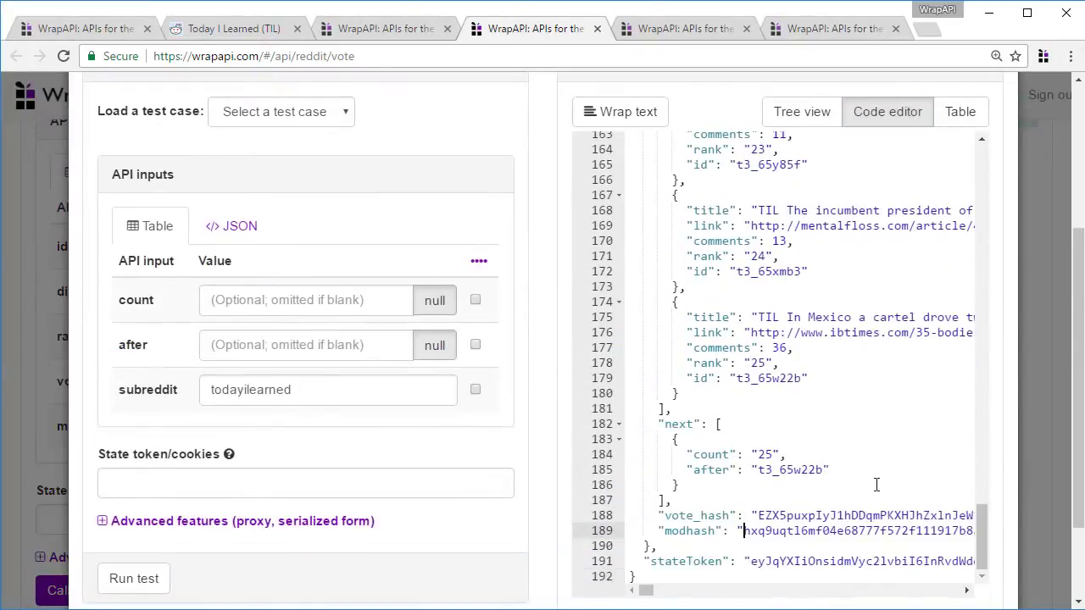
key(ctrl+c)
click(1027, 403)
click(354, 428)
key(ctrl+v)
Set rank to 5 and dir to 1
click(249, 322)
text(5)
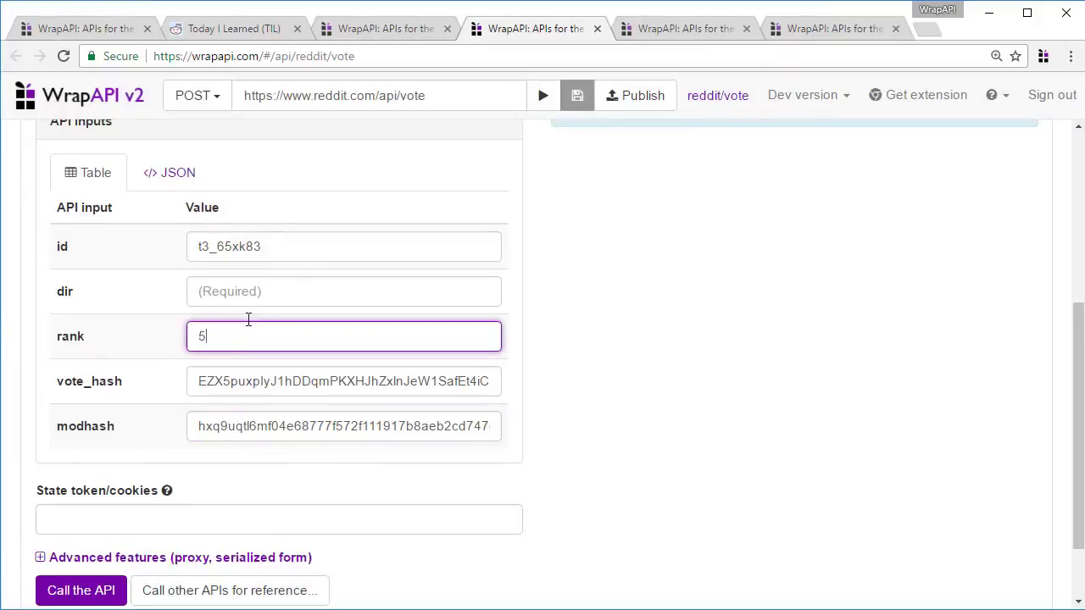
click(246, 296)
text(1)
Paste the posts run's state token and call the vote endpoint
click(150, 523)
click(227, 590)
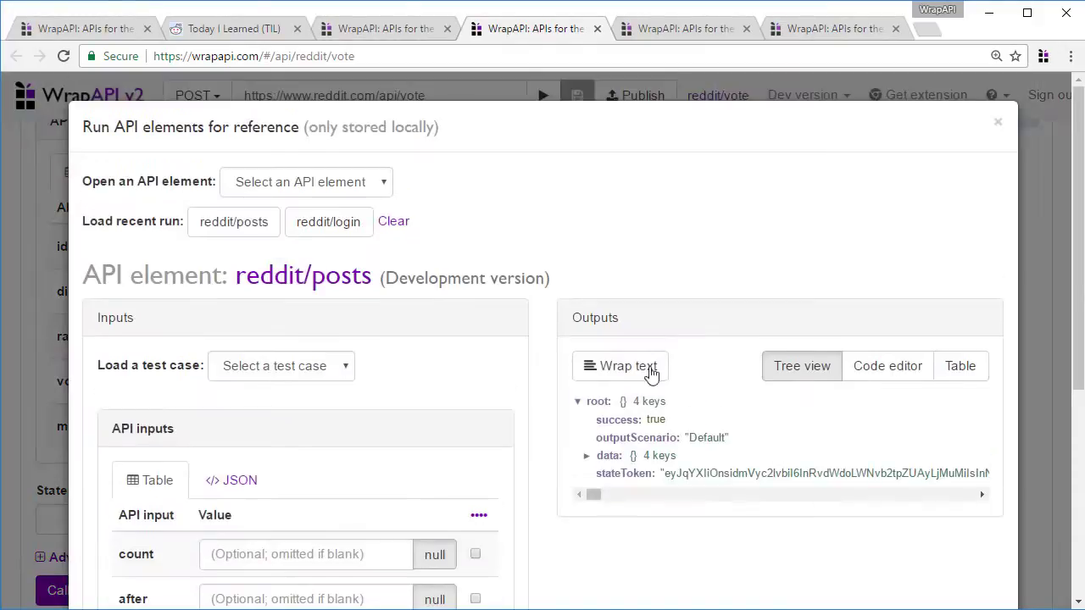
click(704, 476)
click(249, 511)
key(ctrl+v)
click(82, 590)
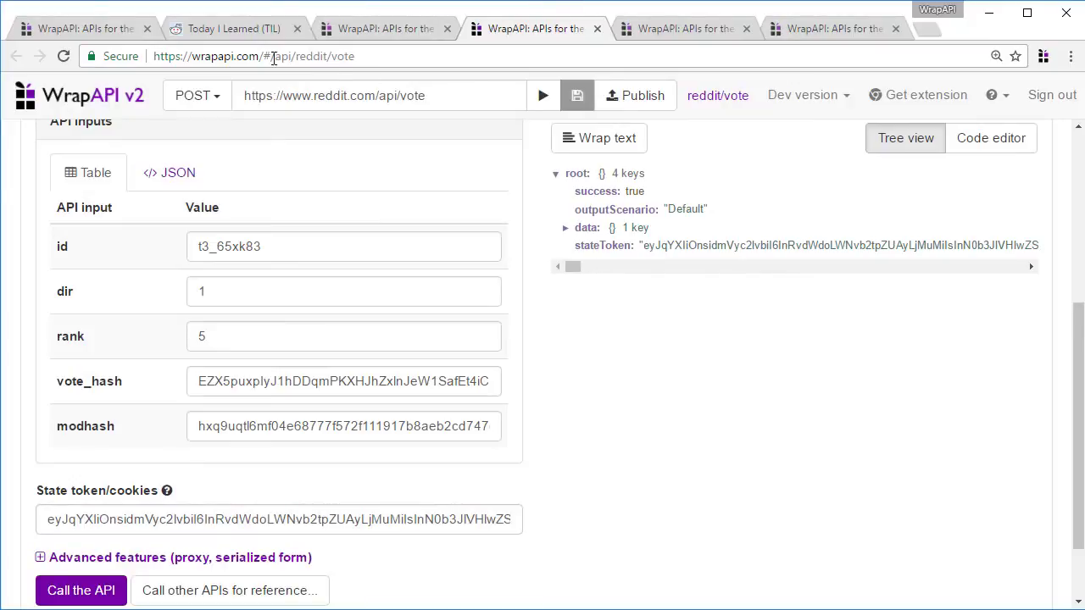
Reload Reddit's Today I Learned page and find the upvoted PlayStation 3 supercomputer post
click(234, 28)
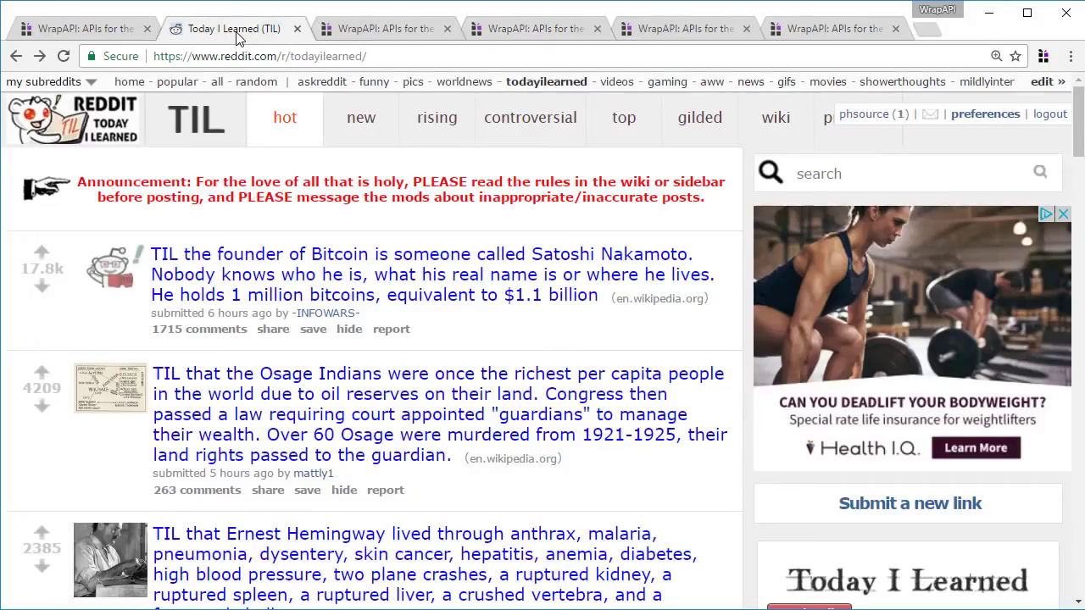
scroll(95, 332, down, 5)
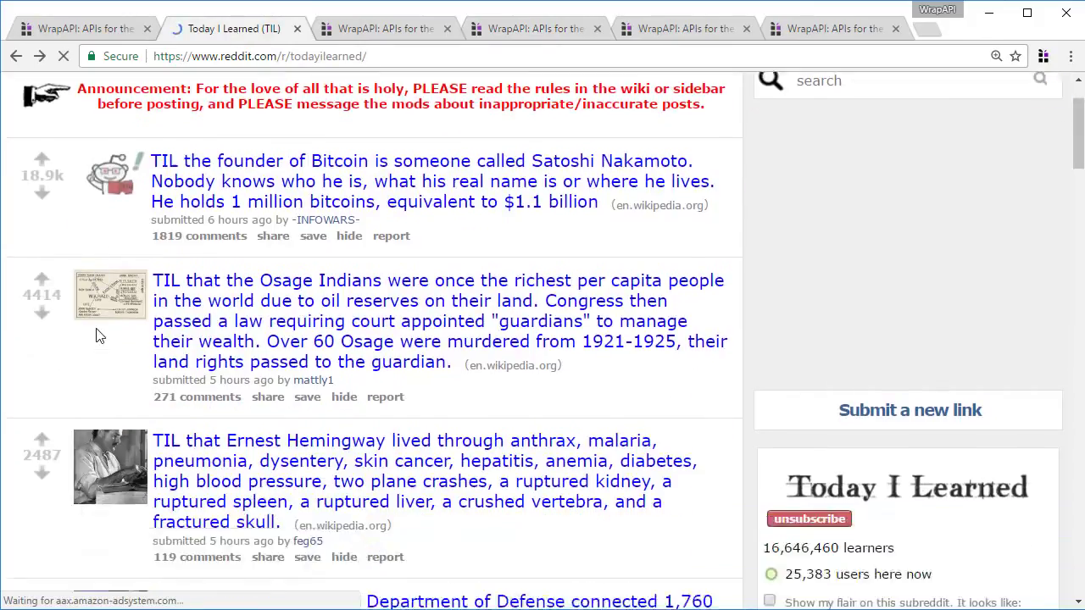
scroll(95, 332, down, 2)
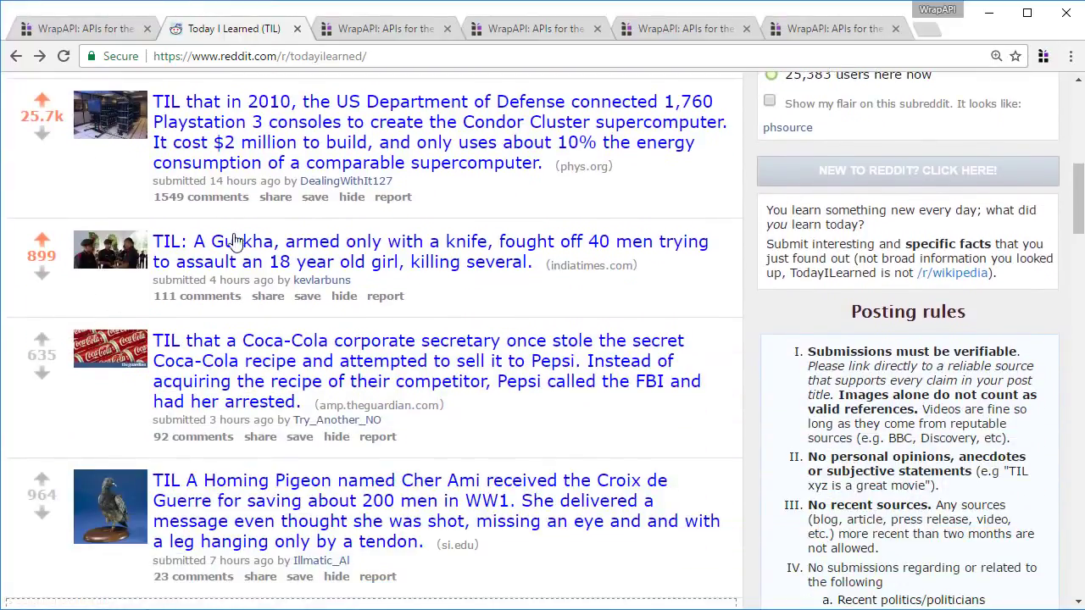